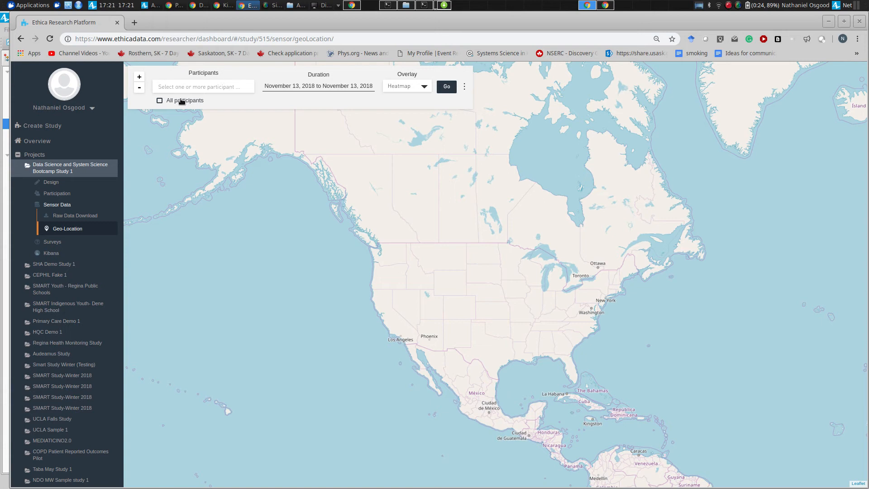
- Select all participants, set the duration to November 12, 2018 to November 13, 2018, and try to plot the heatmap overlay
left_click(181, 101)
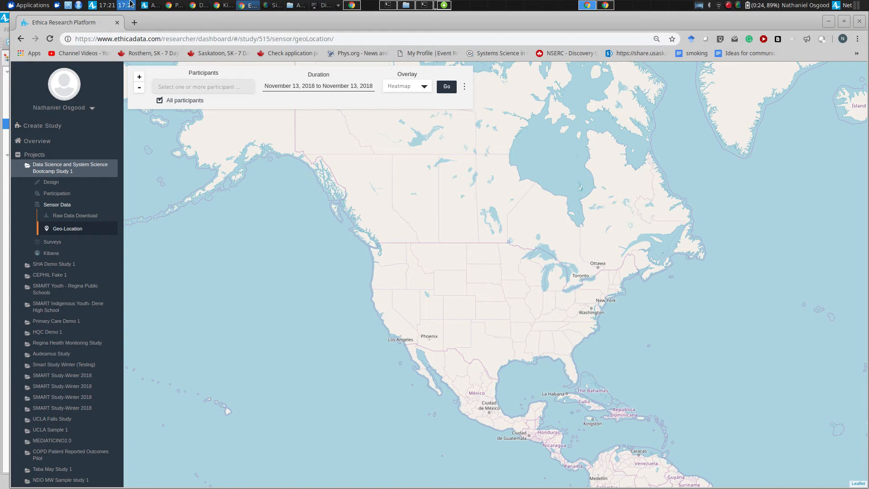
left_click(330, 86)
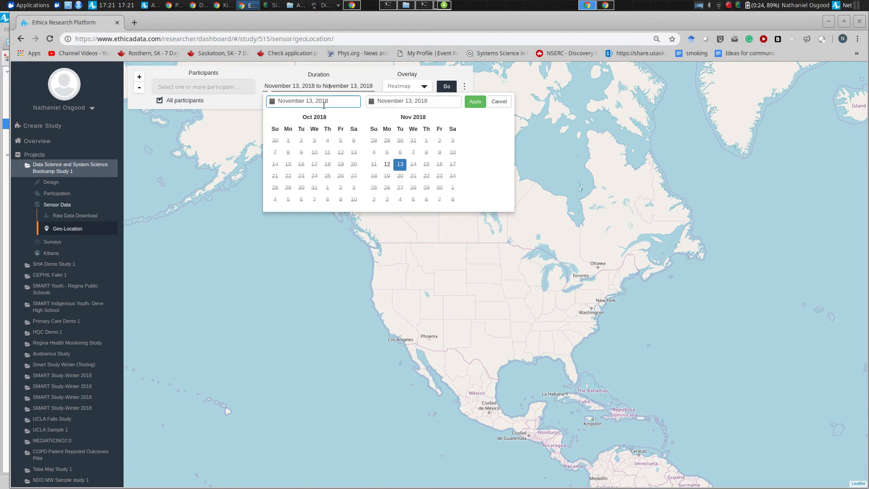
left_click(345, 105)
left_click(387, 165)
left_click(404, 169)
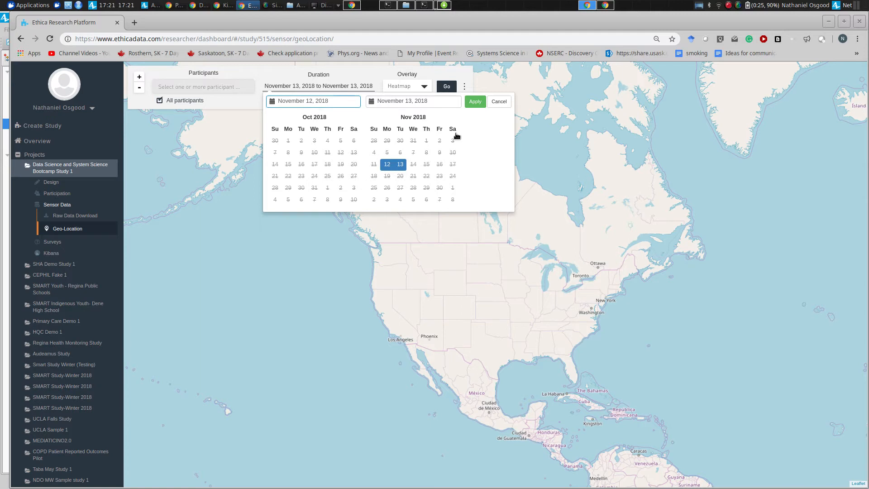
left_click(477, 103)
left_click(447, 87)
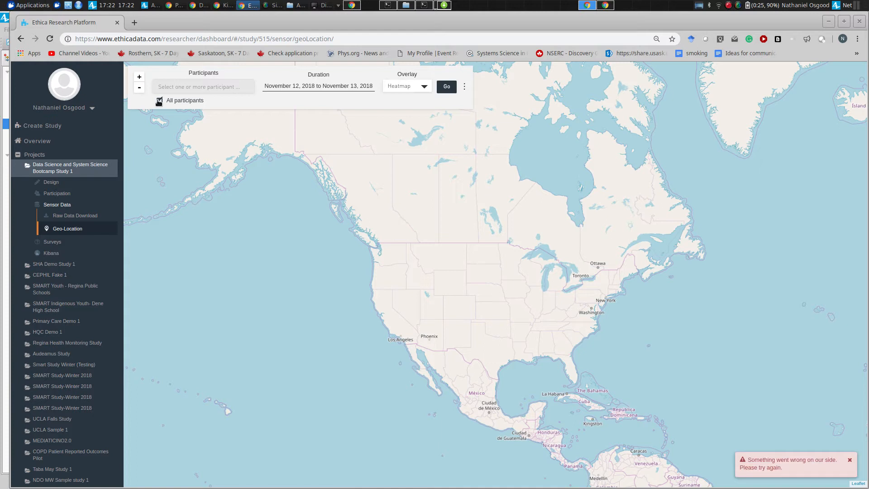
left_click_drag(174, 126, 181, 149)
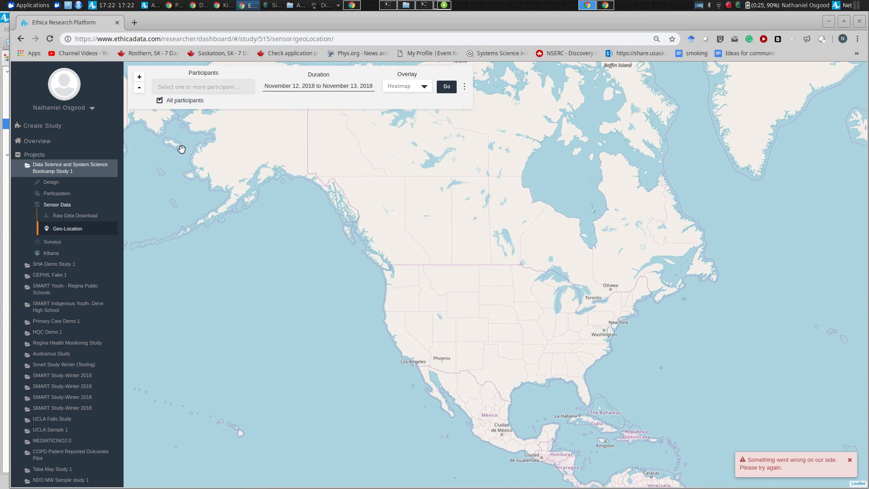
- Launch the Firefox web browser and return to the geo-location map
left_click(30, 5)
mouse_move(54, 95)
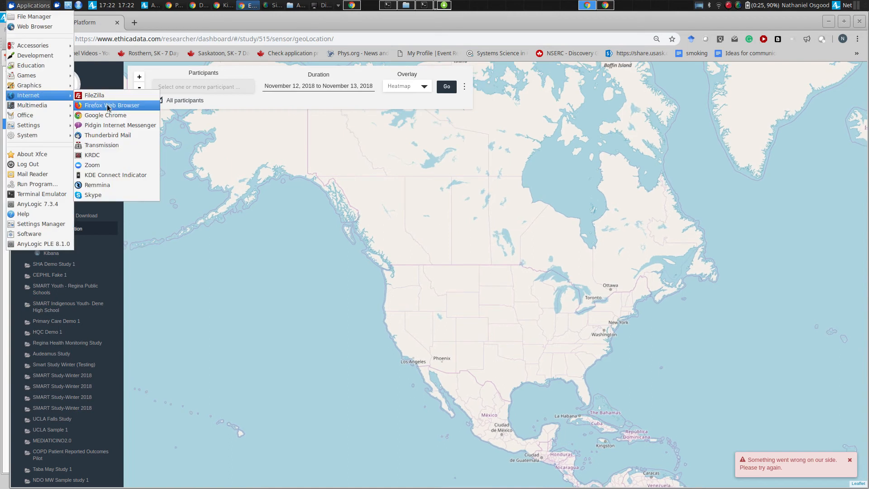
left_click(106, 108)
key("alt+Tab")
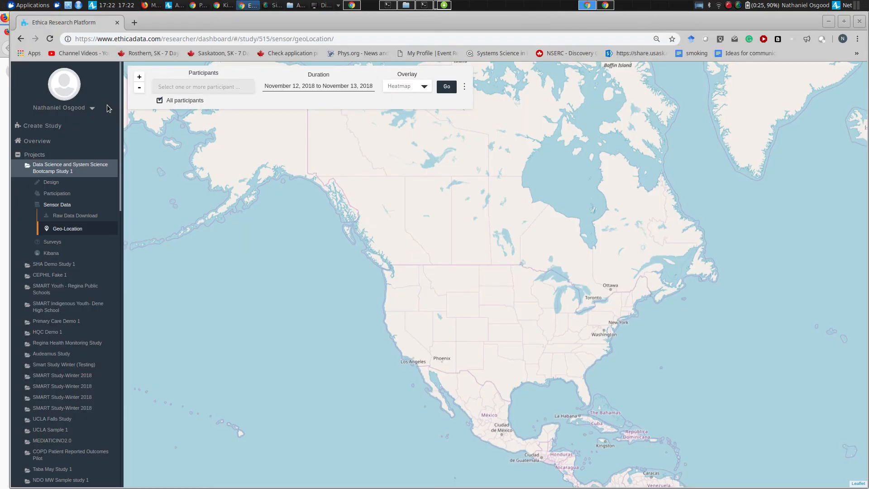
- Set the overlay to Temporal and try to plot it for all participants
left_click(424, 86)
left_click(426, 87)
left_click(400, 89)
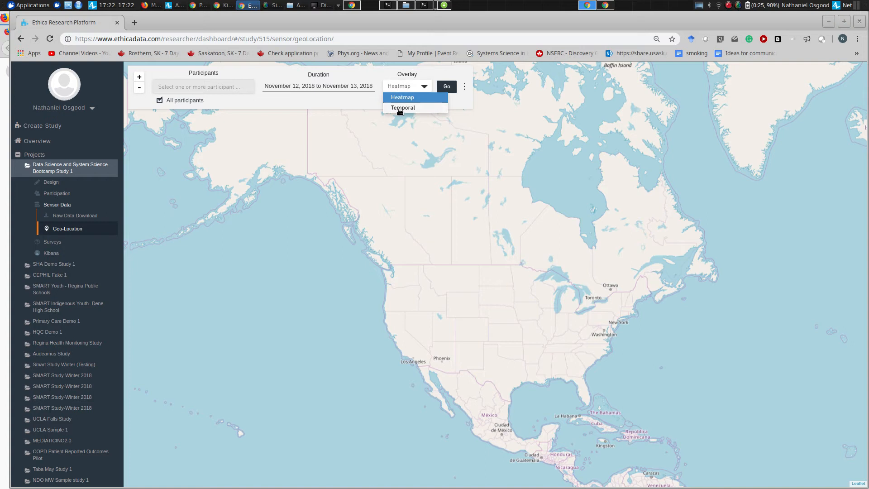
left_click(403, 108)
left_click(447, 86)
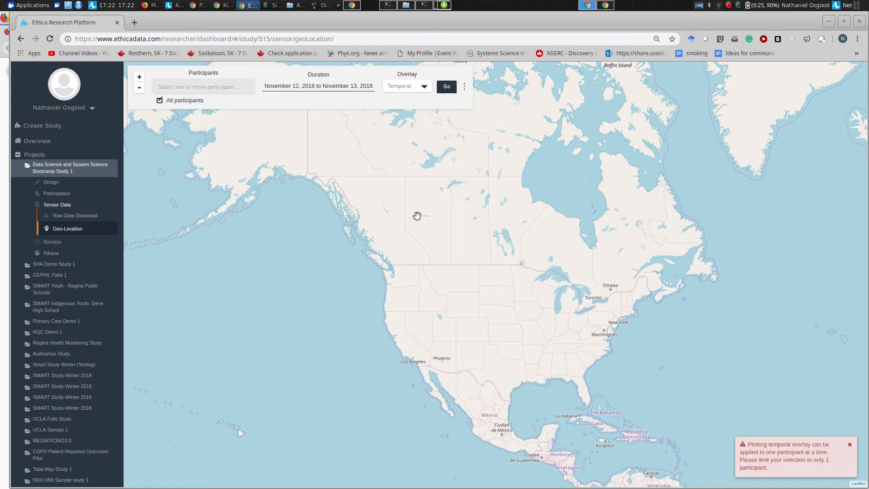
- Turn off the all-participants option, choose only the fifth listed participant, and plot their temporal overlay
left_click(202, 102)
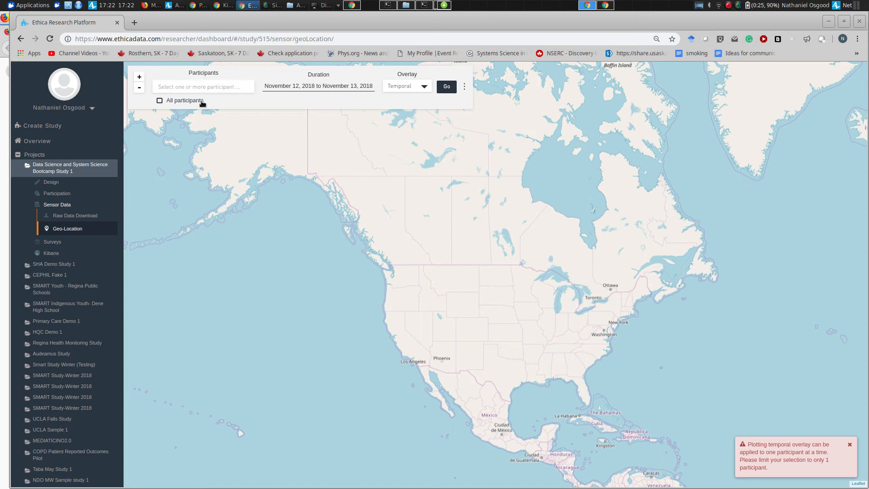
left_click(232, 86)
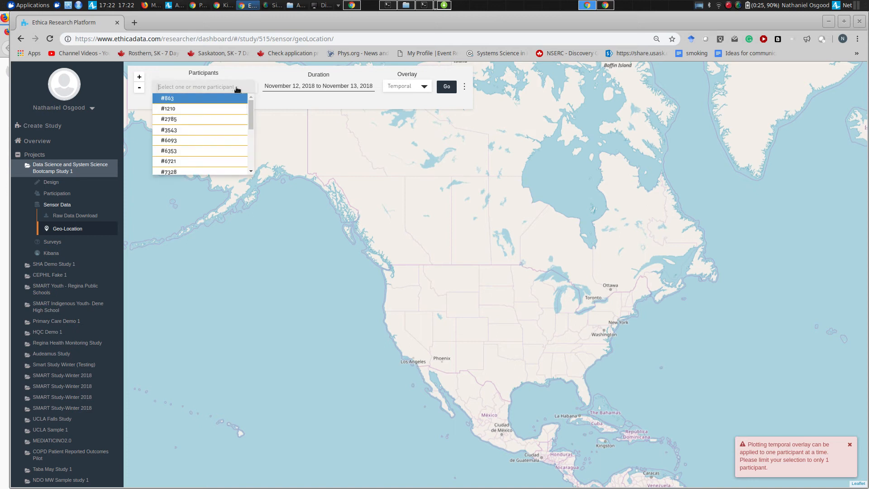
left_click(206, 140)
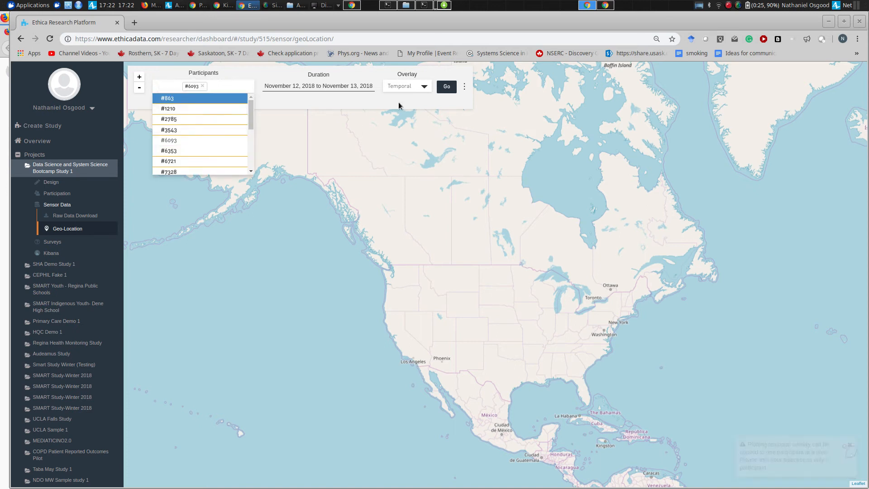
left_click(446, 89)
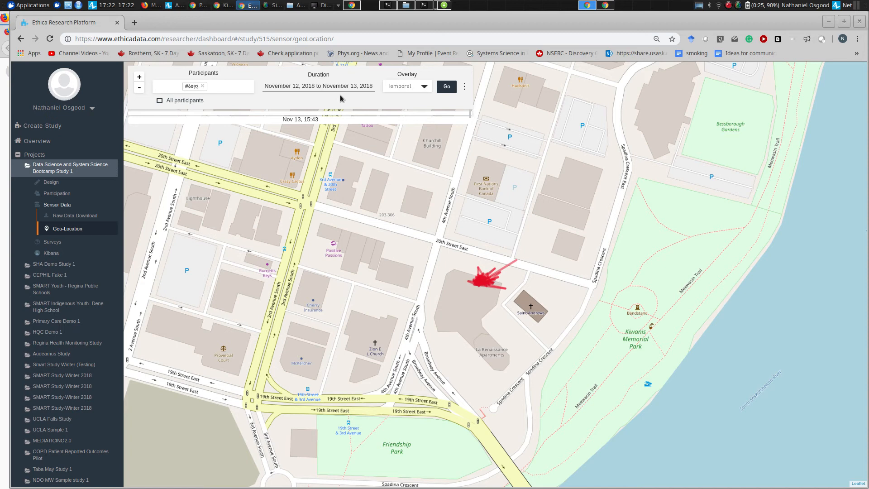
left_click_drag(370, 161, 356, 318)
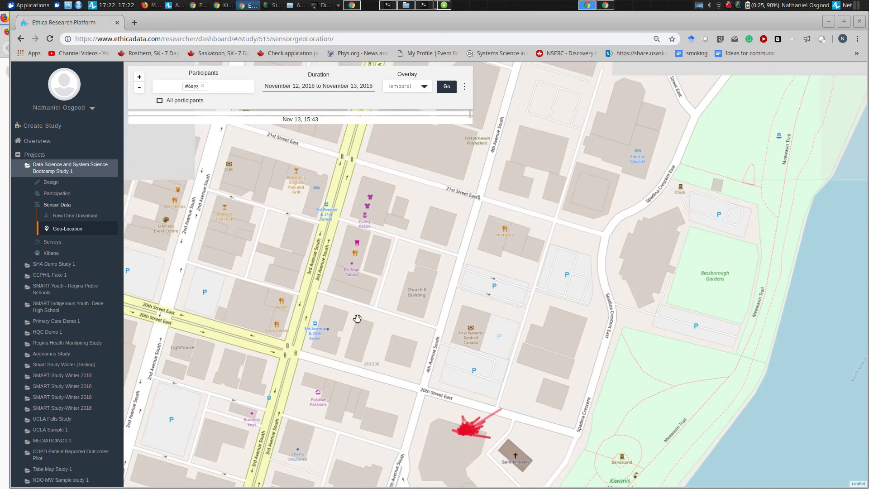
- Add the seventh listed participant to the selection and try to plot the temporal overlay for both
left_click(218, 89)
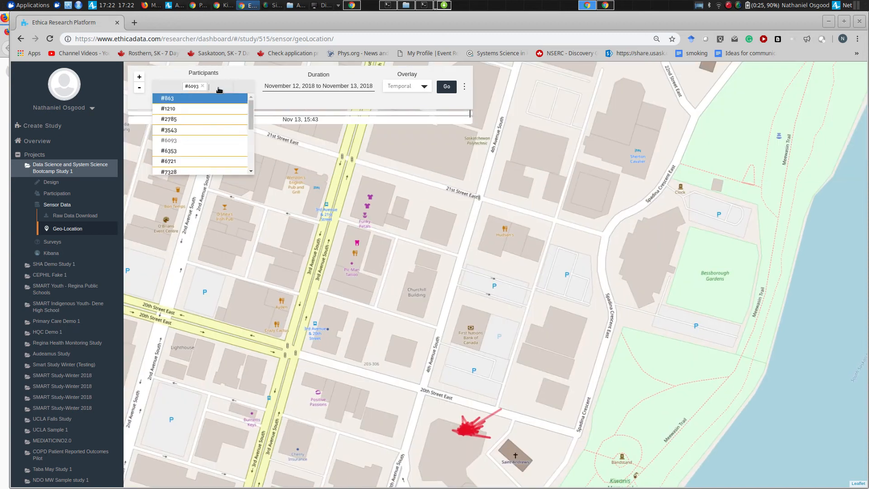
left_click(204, 161)
left_click(446, 87)
left_click(446, 88)
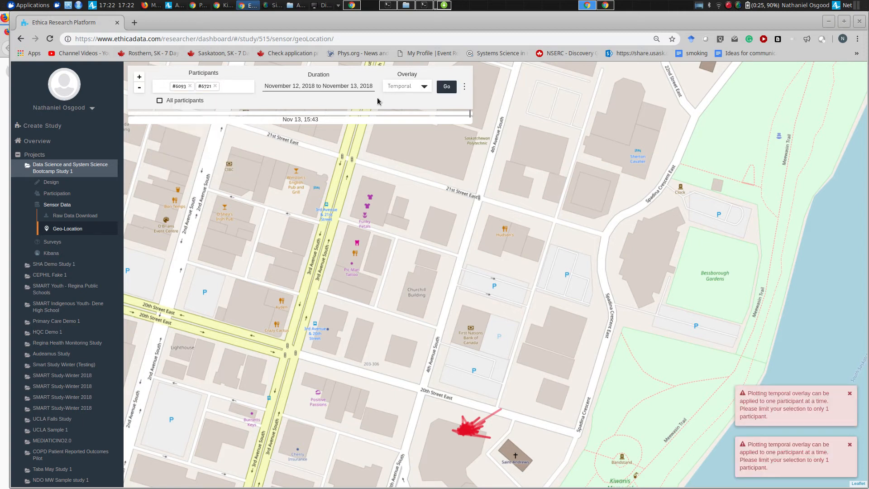
- Remove the fifth listed participant from the selection and plot the remaining participant's temporal path
left_click(190, 87)
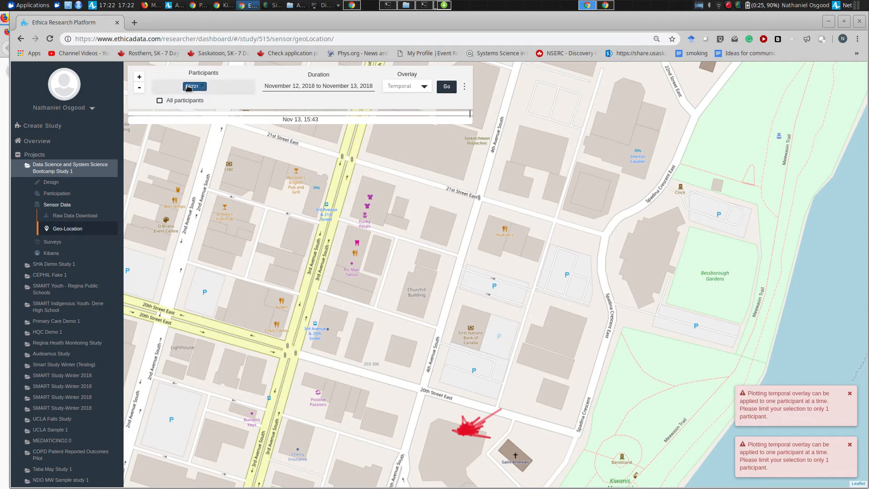
left_click(446, 87)
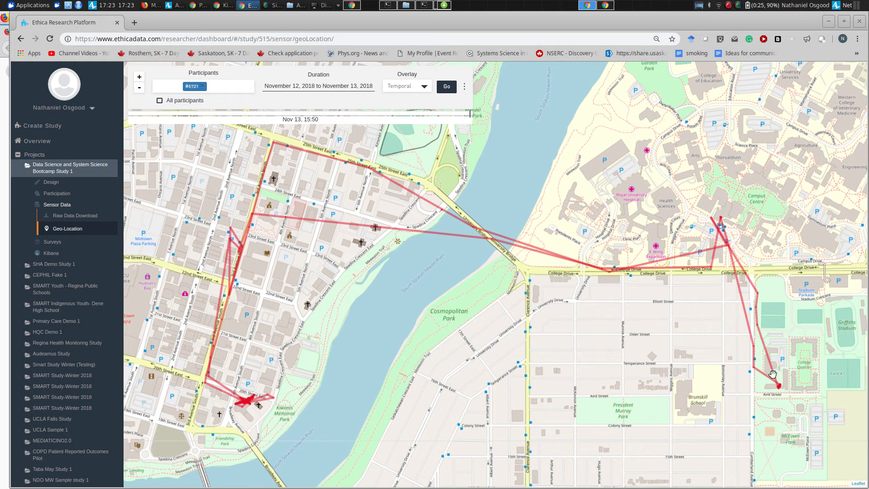
left_click_drag(773, 379, 690, 346)
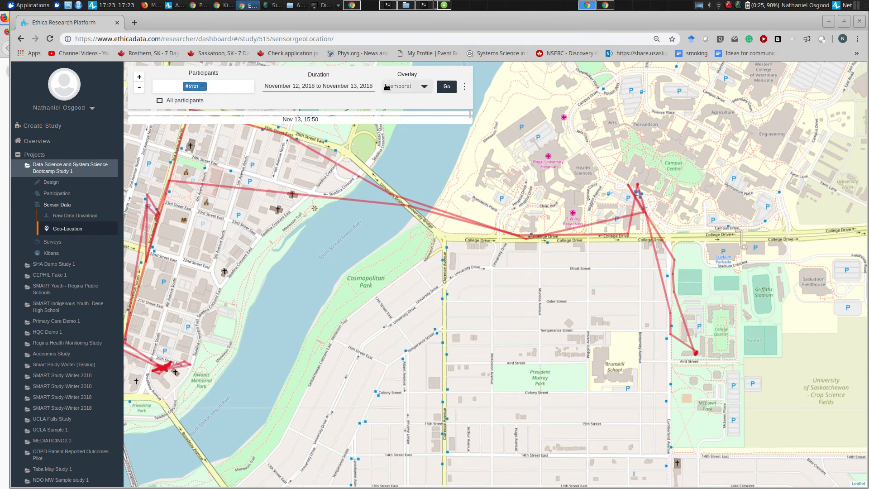
- Set the overlay to Heatmap and plot the selected participant's locations
left_click(398, 87)
left_click(399, 98)
left_click(447, 86)
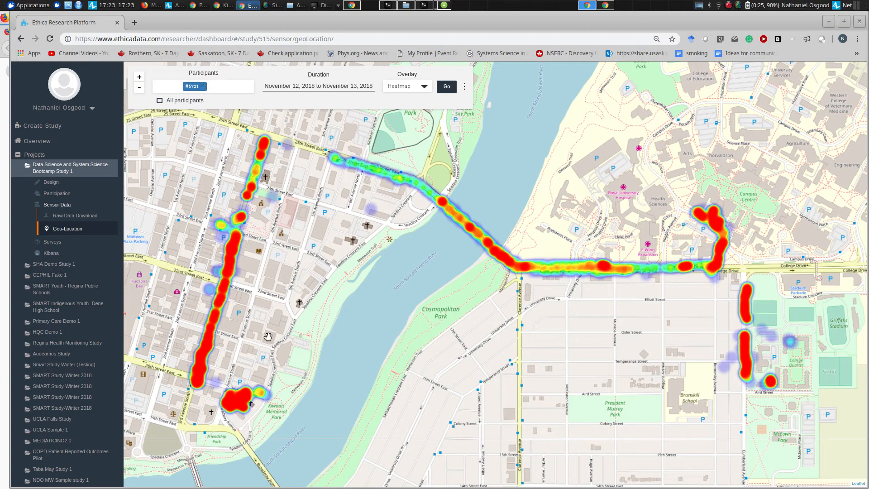
scroll(184, 4, "down", 6)
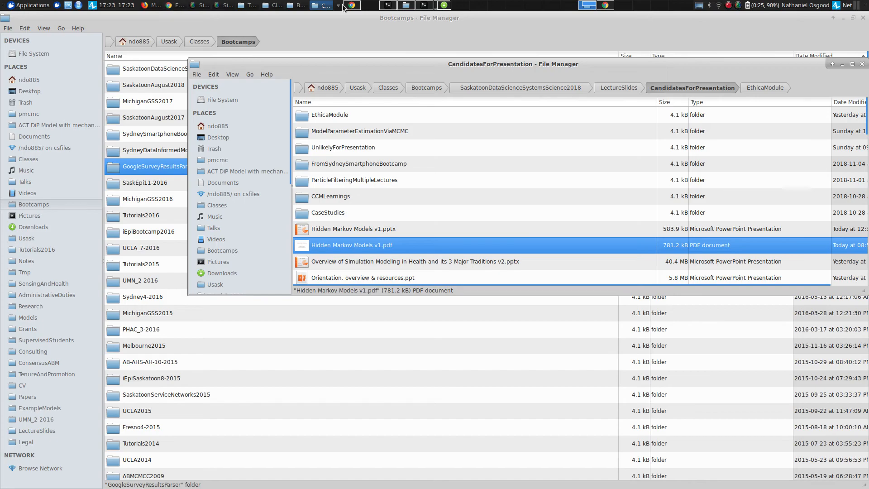
key("alt+Tab")
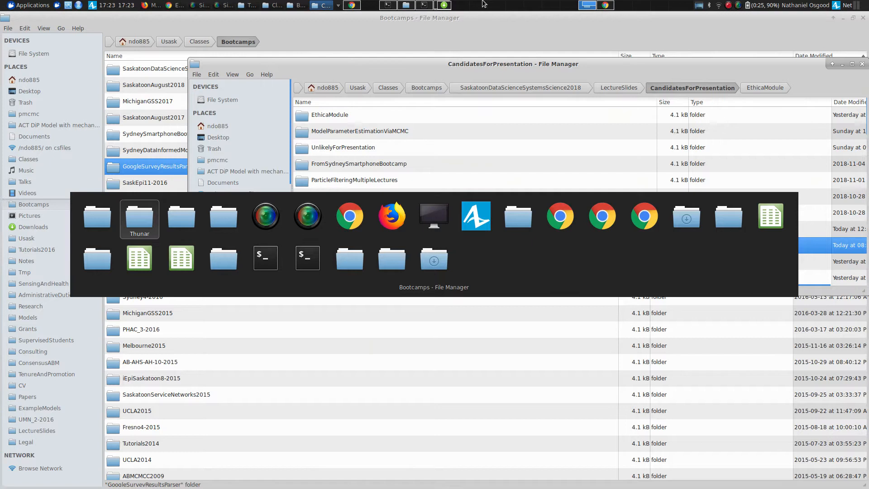
key("alt+Tab")
key("alt+Tab")
key("alt+Tab")
key("alt+Tab")
key("alt+Tab")
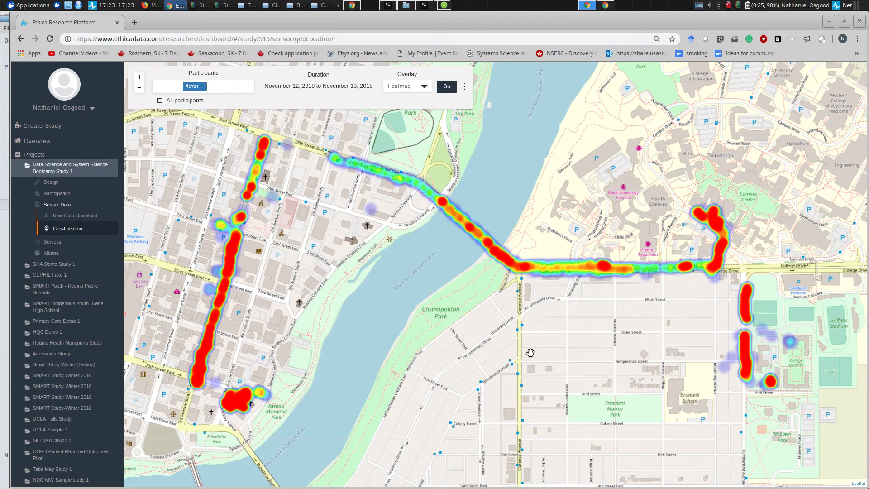
- Replace the selected participant with the eighth listed one and try to plot their heatmap
left_click_drag(414, 333, 447, 281)
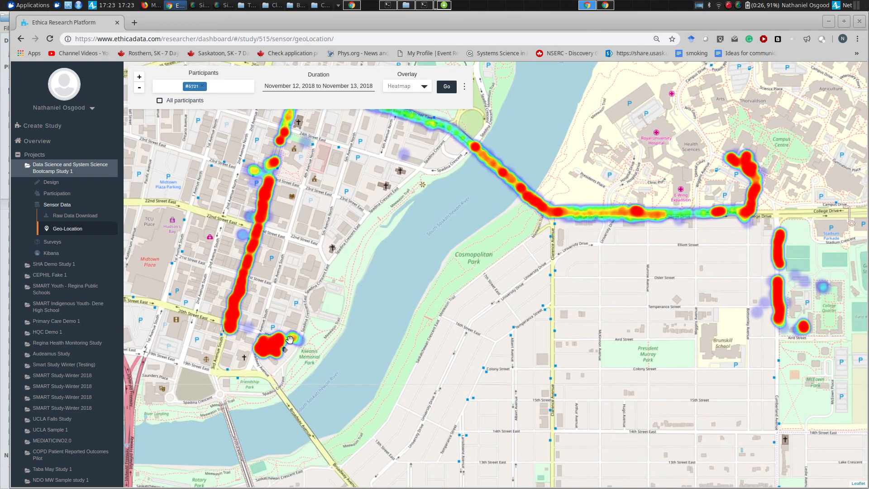
left_click_drag(281, 133, 278, 201)
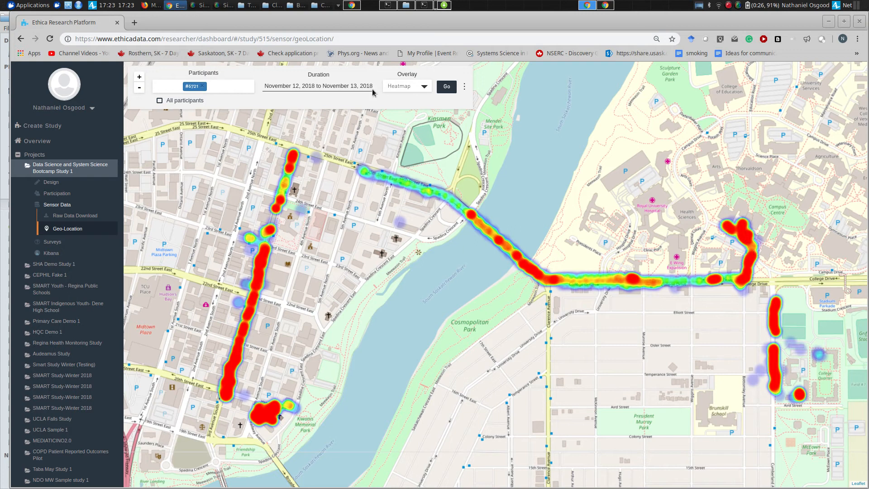
left_click(213, 88)
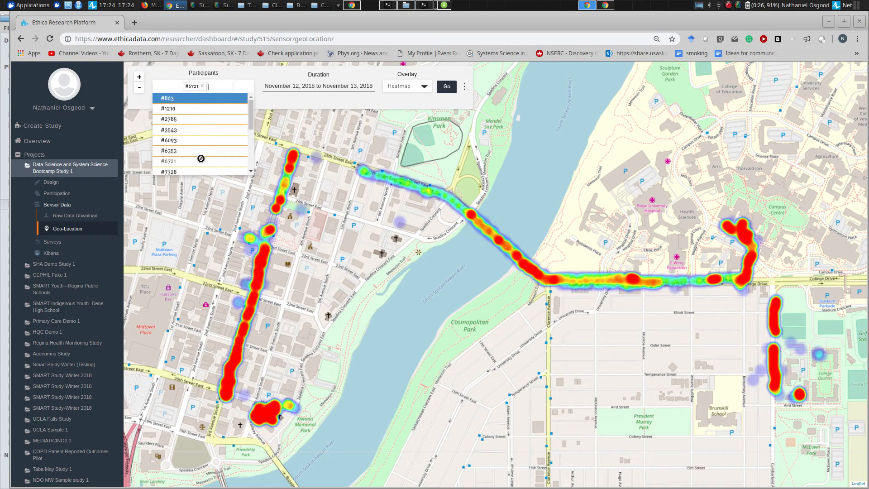
left_click(201, 172)
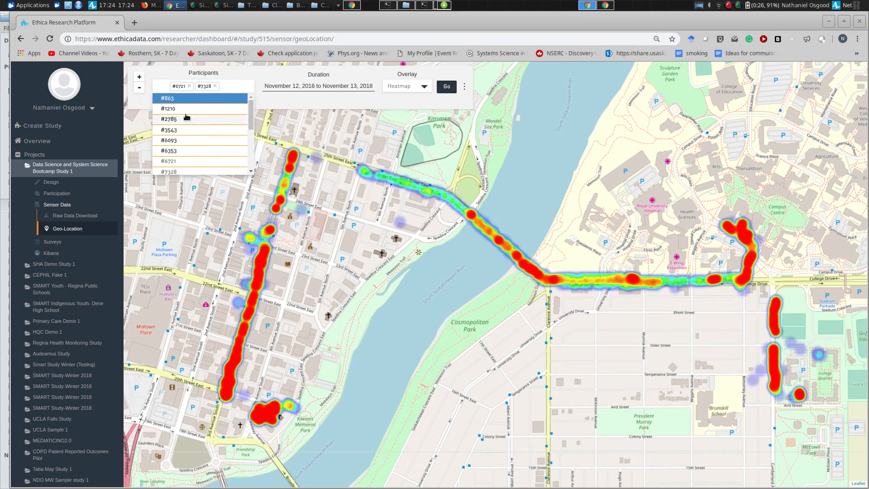
left_click(189, 86)
left_click(446, 87)
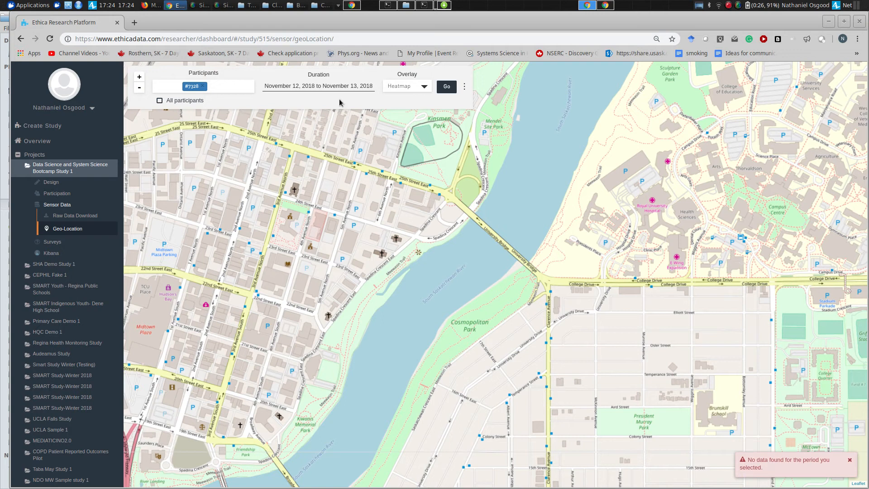
- Reselect the seventh listed participant in place of the eighth and plot their heatmap again
left_click(215, 84)
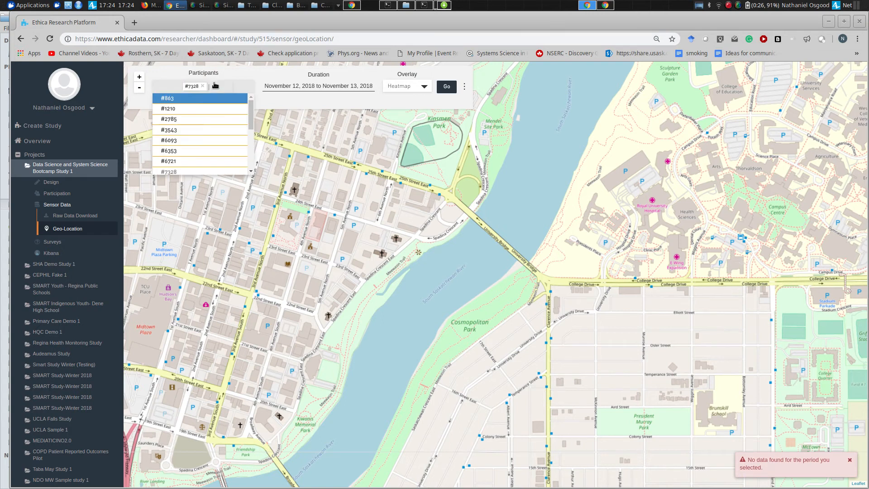
left_click(232, 163)
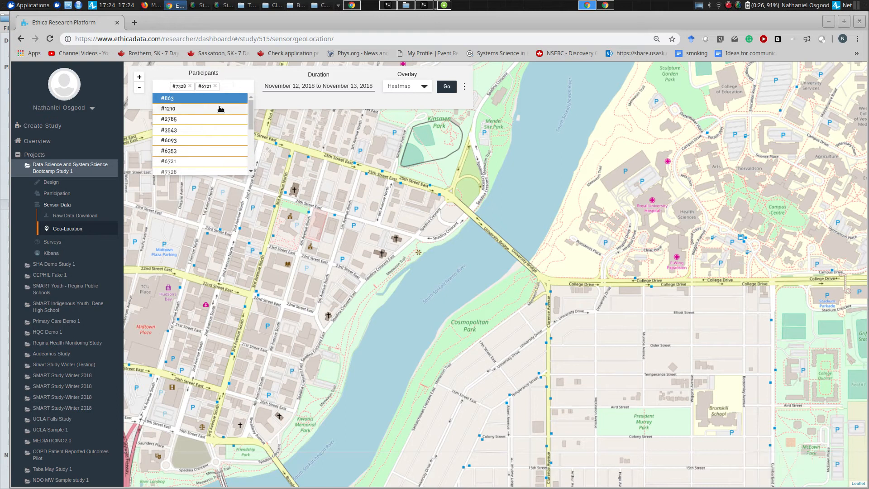
left_click(190, 86)
left_click(447, 89)
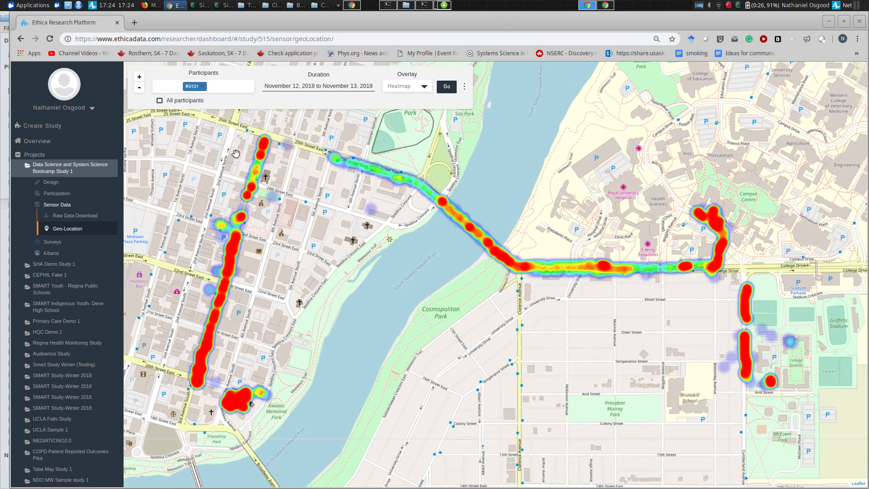
- Replace the selected participant with the twelfth listed one and plot their location heatmap
left_click(216, 89)
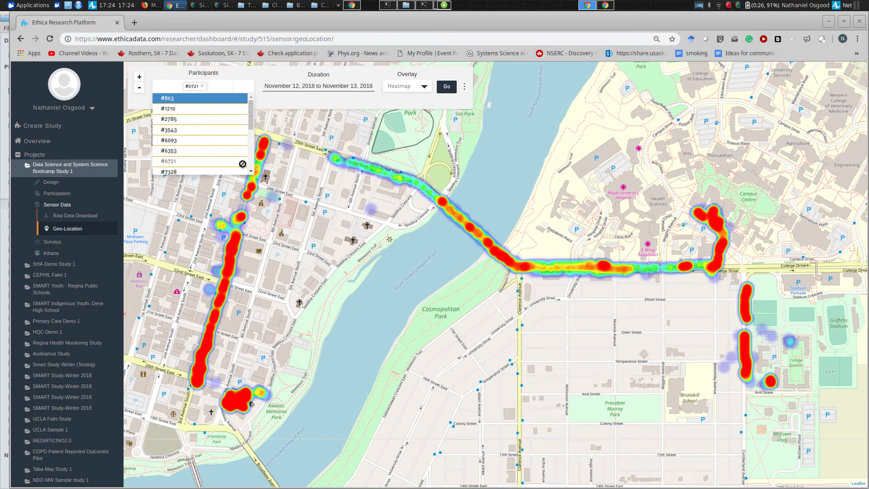
scroll(218, 152, "down", 2)
left_click(210, 144)
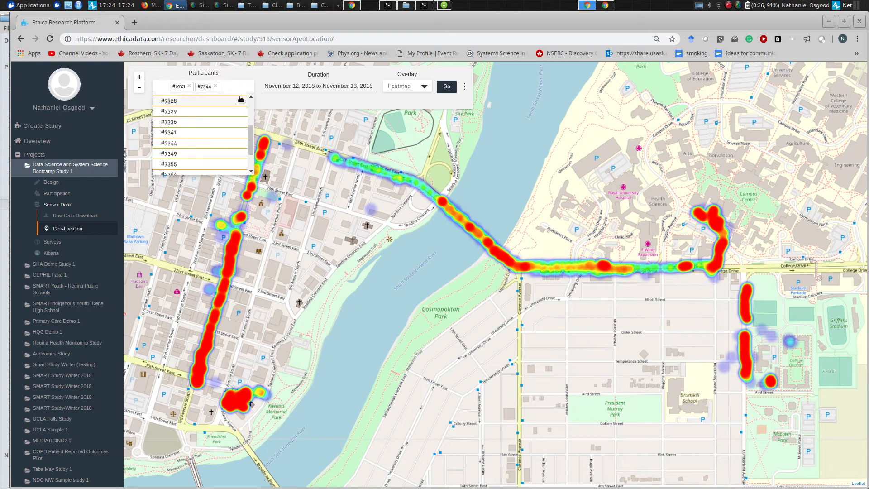
left_click(190, 86)
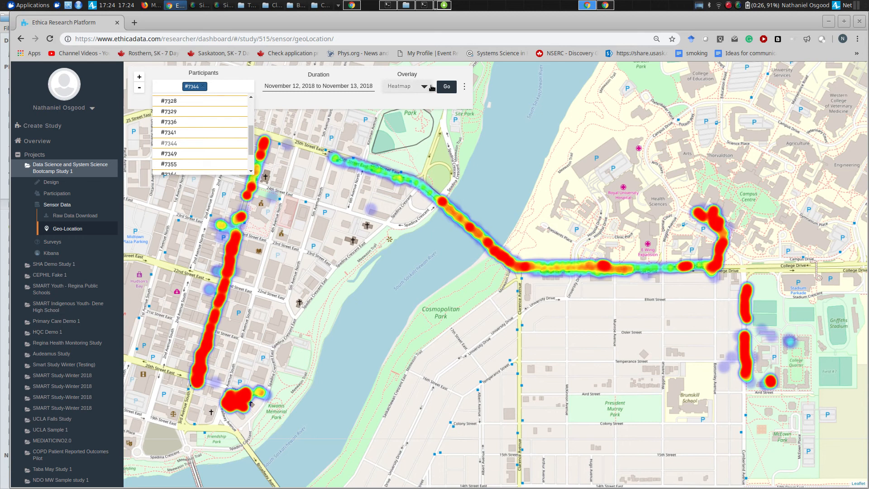
left_click(445, 86)
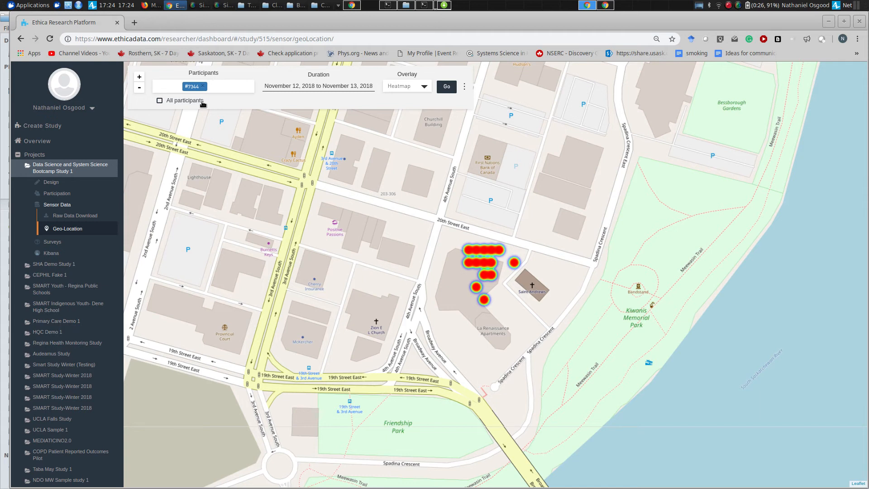
- Add the sixth, fourth and eighth listed participants to the selection and plot their combined location heatmap
left_click(227, 91)
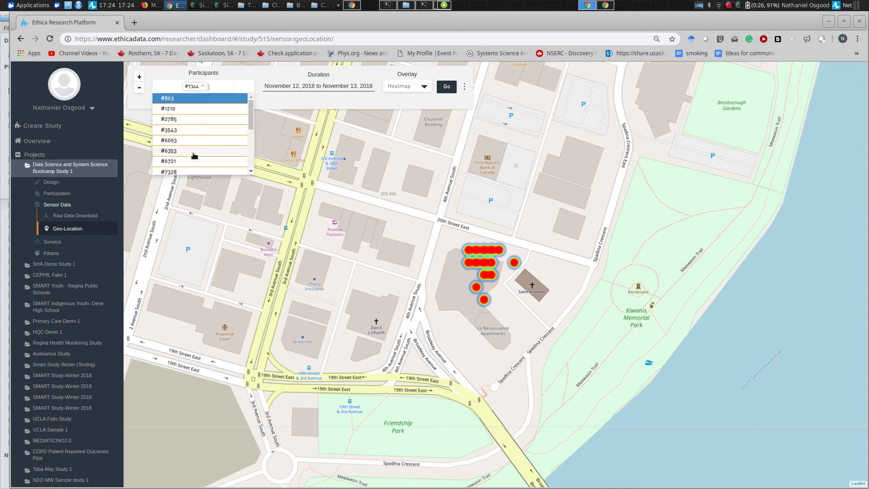
left_click(168, 151)
left_click(182, 131)
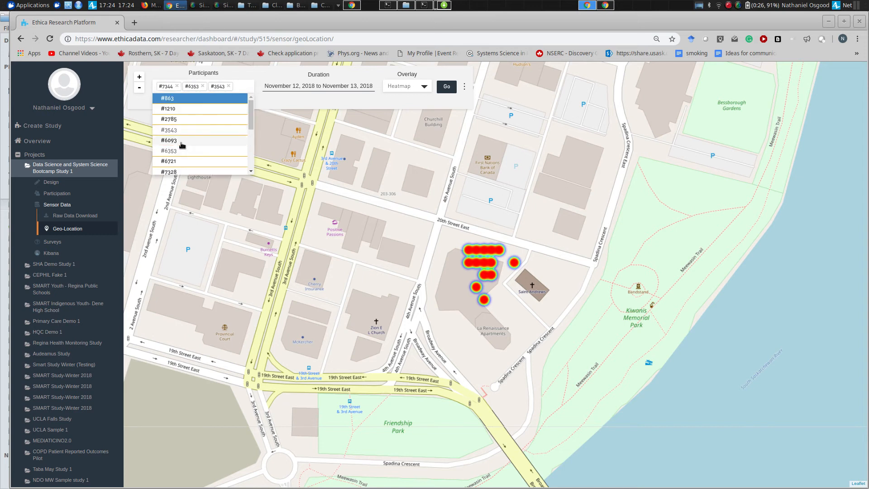
left_click(170, 172)
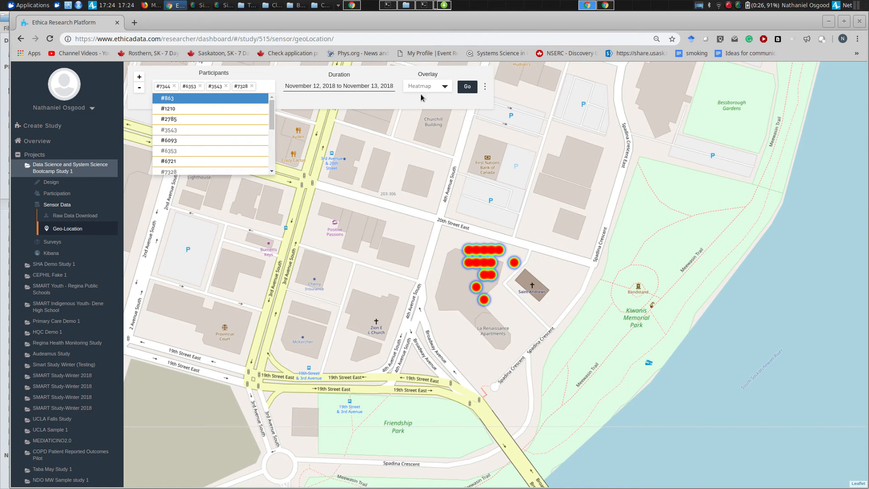
left_click(465, 87)
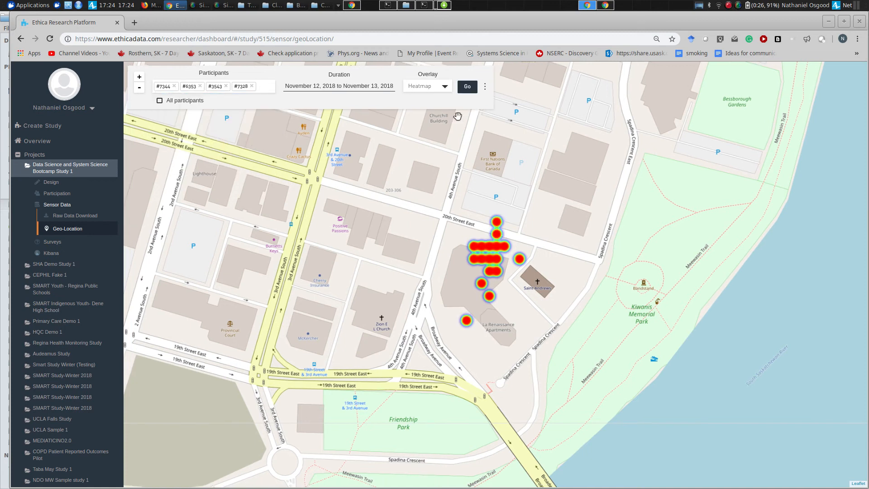
left_click_drag(423, 147, 423, 249)
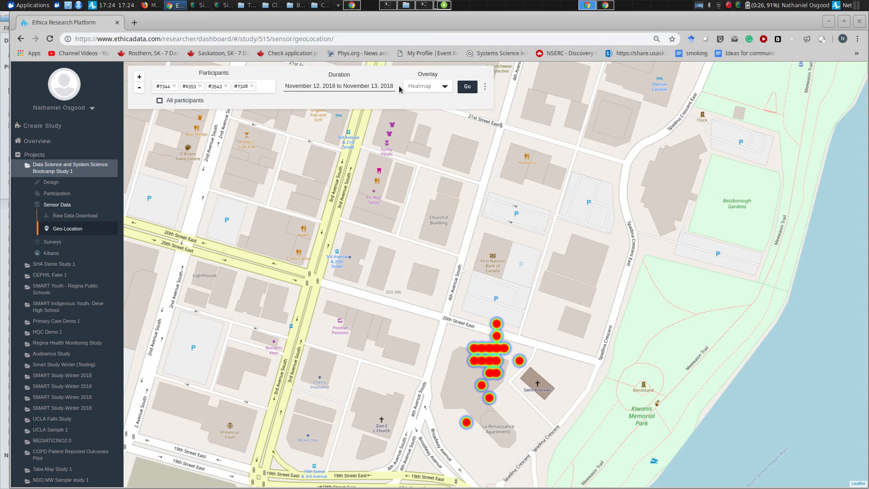
- Set the overlay to Temporal, keep only the fourth listed participant selected, and plot that participant's locations
left_click(423, 86)
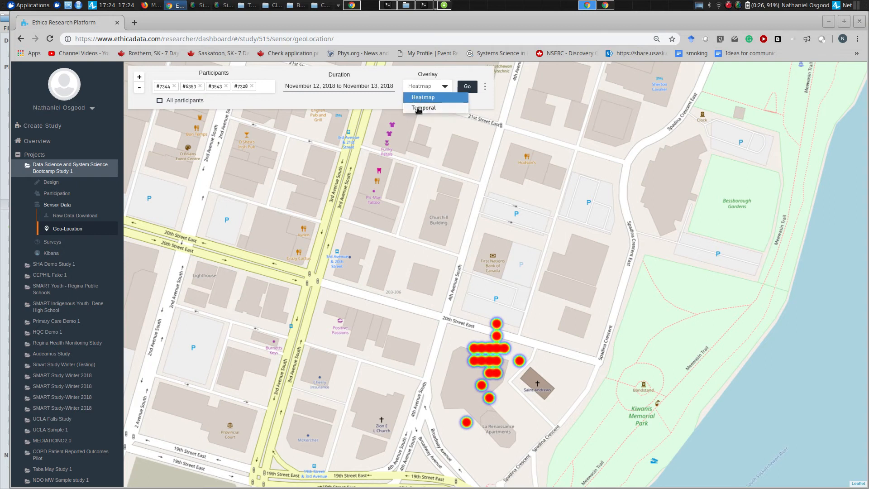
left_click(419, 108)
left_click(174, 86)
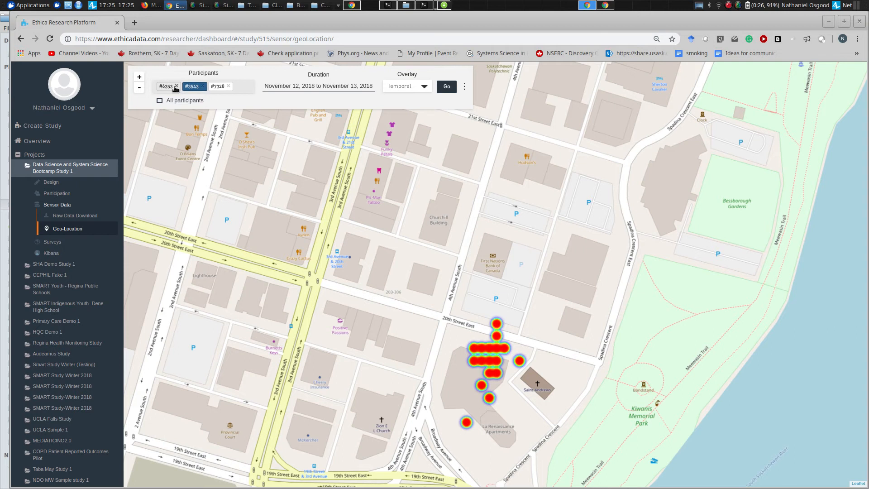
left_click(176, 86)
left_click(220, 86)
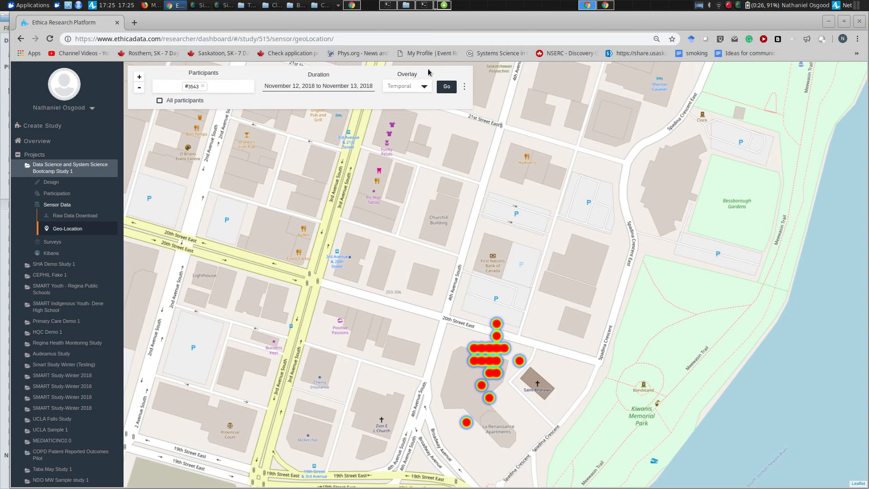
left_click(447, 86)
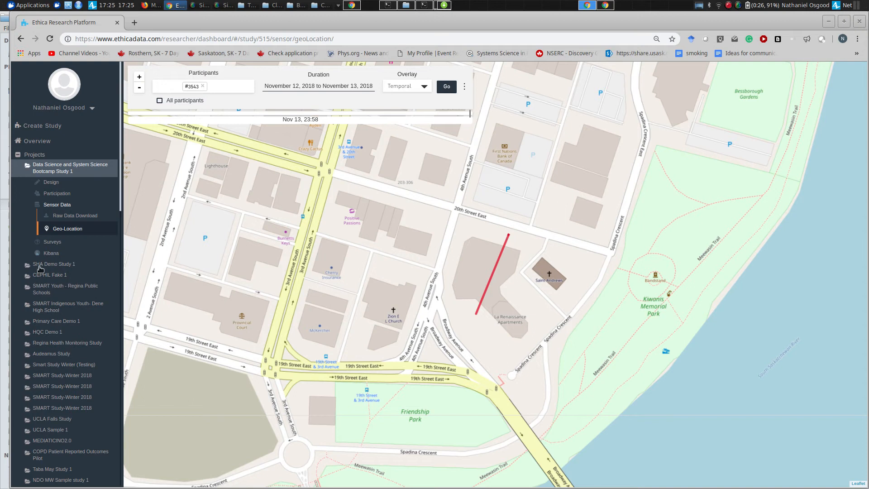
- Open Kibana for the study, switch to the .kibana_ethica_study_515 workspace and go to its list of saved visualizations
left_click(47, 254)
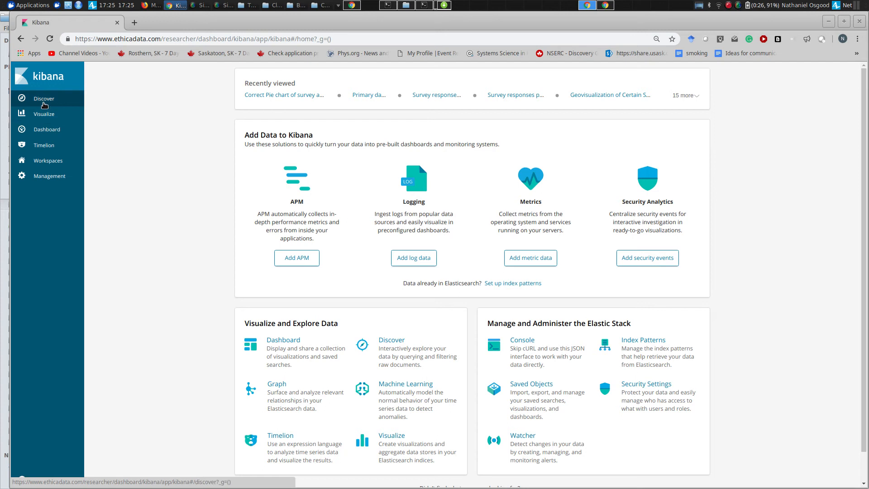
left_click(44, 114)
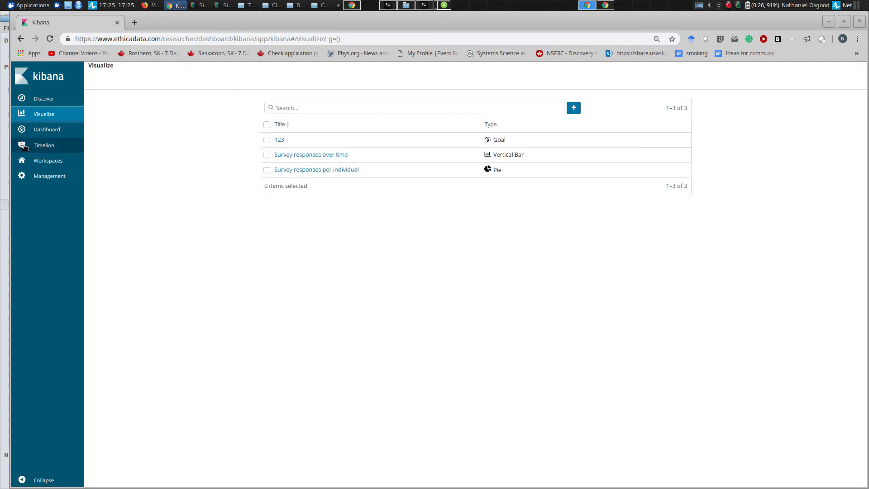
left_click(38, 160)
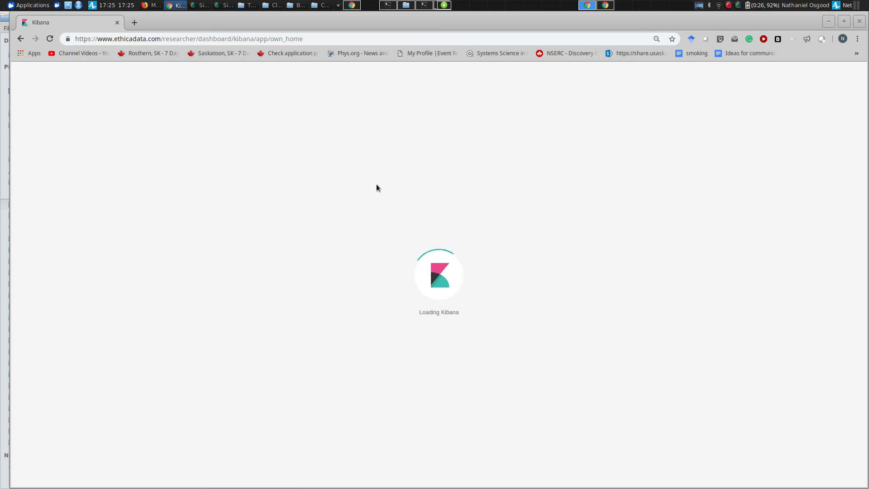
scroll(373, 262, "down", 5)
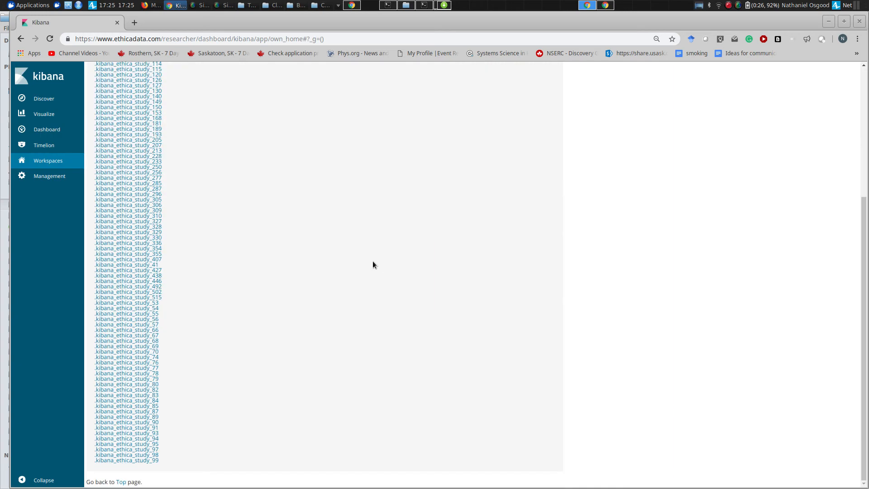
left_click(128, 298)
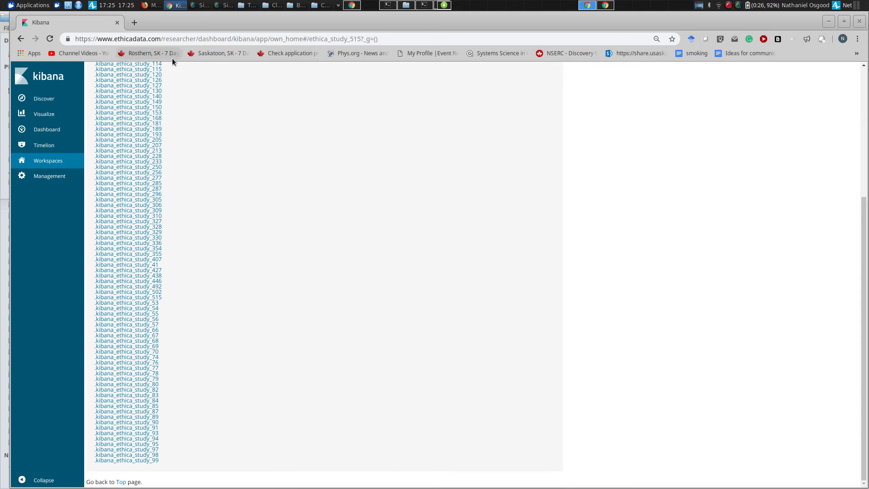
left_click(33, 113)
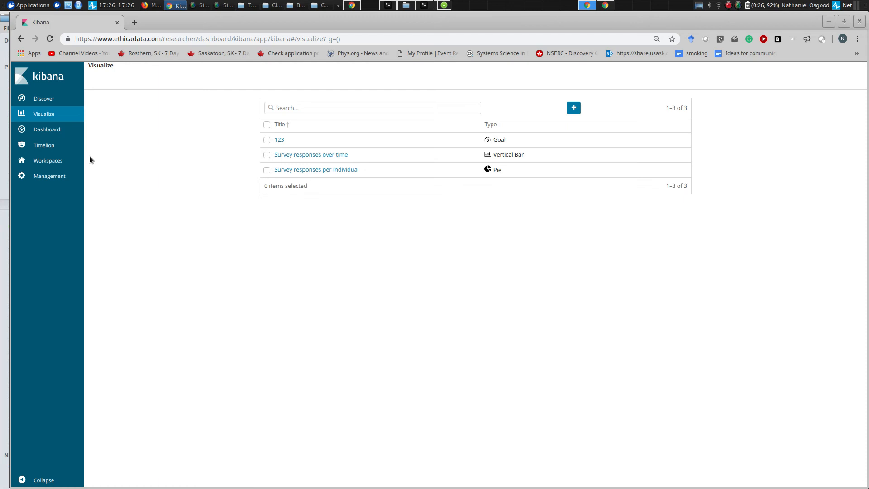
- Show the survey responses from the last 24 hours in Discover with survey_id as the displayed column
left_click(51, 98)
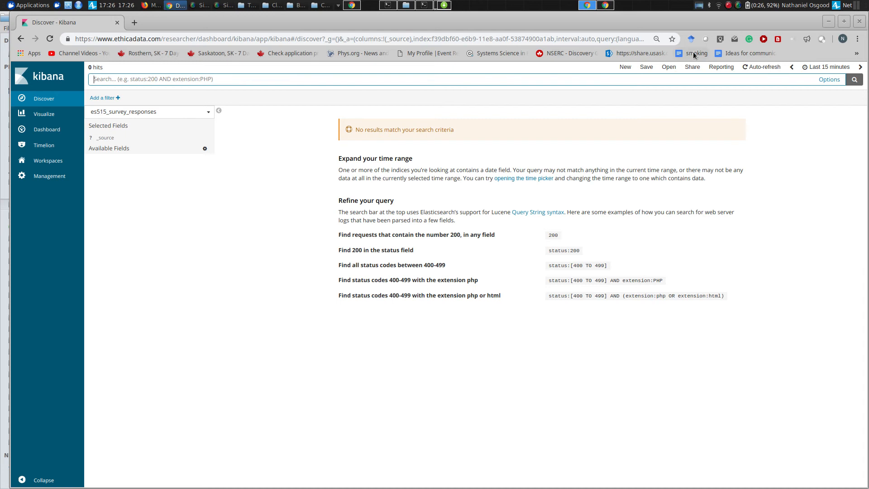
left_click(826, 67)
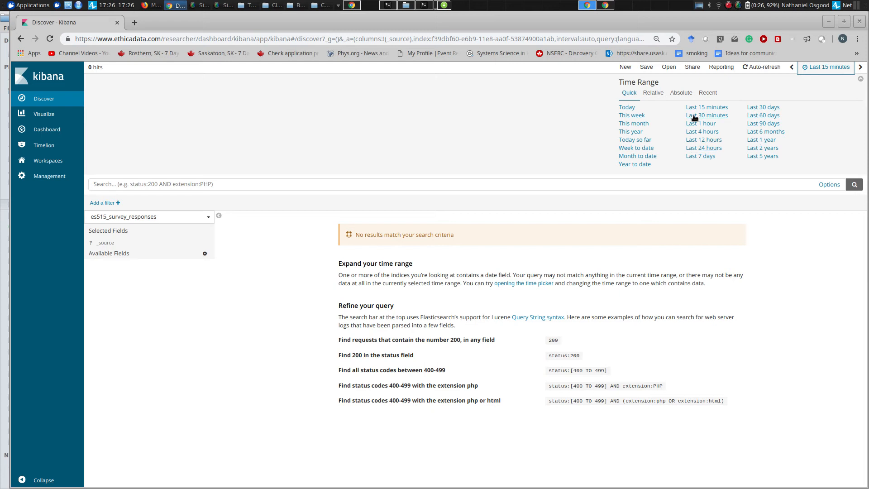
left_click(691, 150)
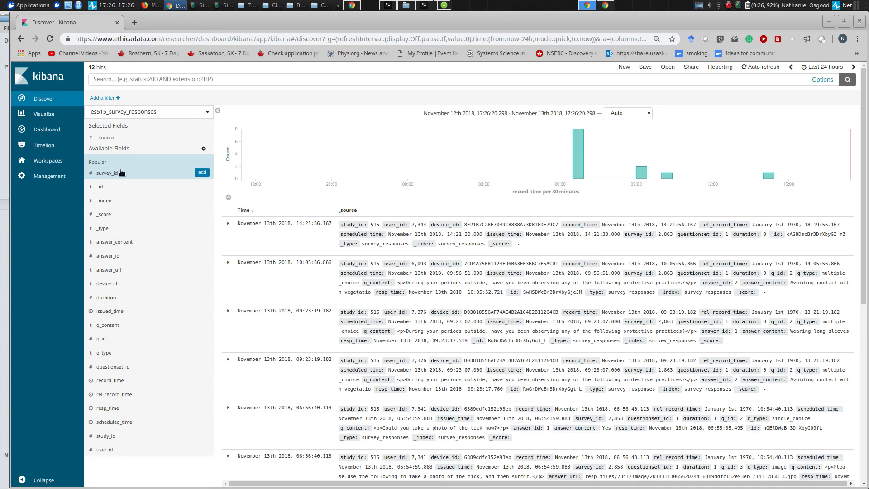
left_click(202, 173)
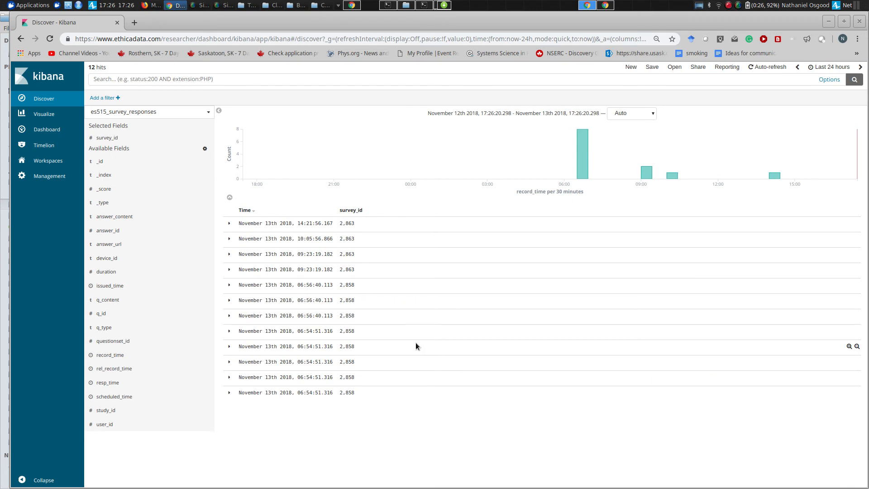
- Examine the details of the first 06:56:40.113 survey response and the second 09:23:19.182 response, collapsing each when done
left_click(228, 286)
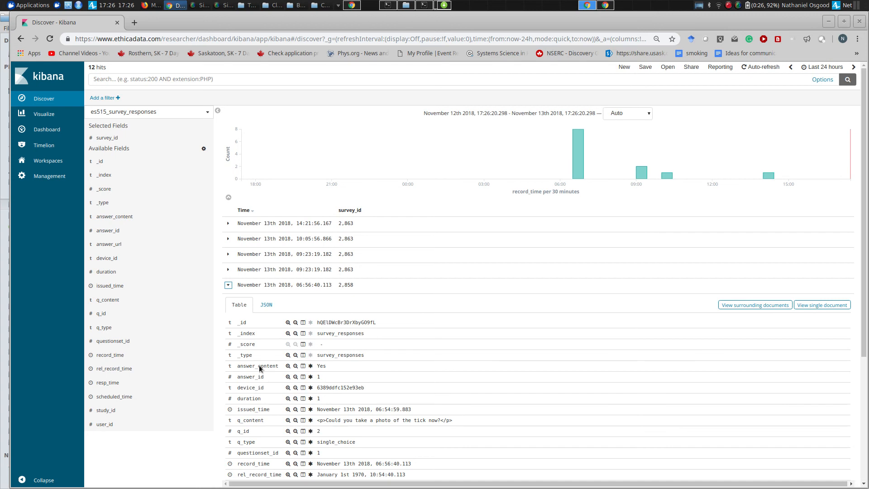
left_click(228, 284)
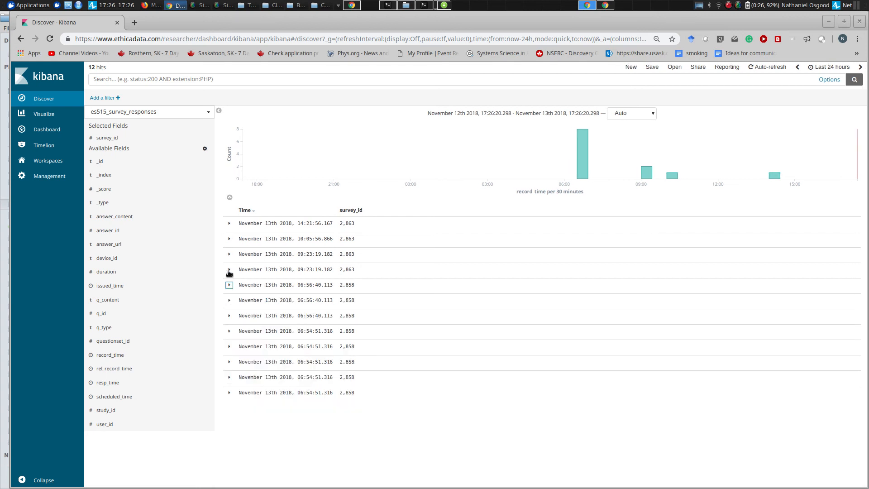
left_click(229, 270)
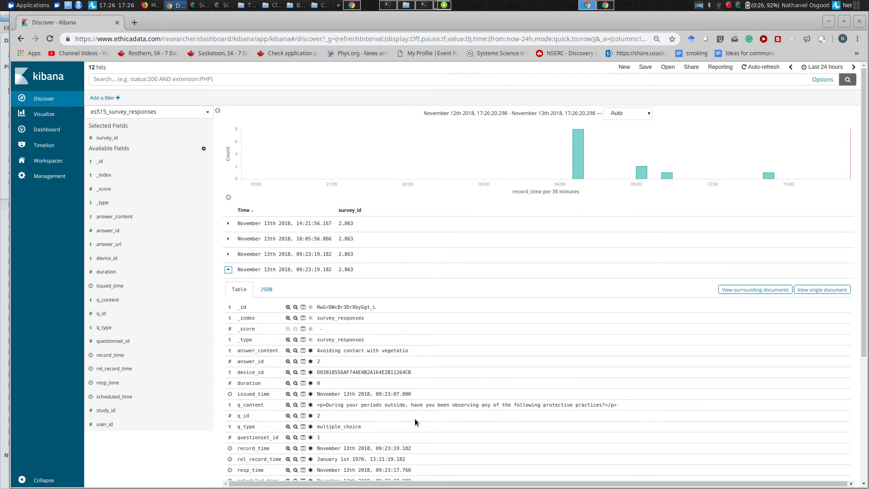
scroll(415, 422, "down", 3)
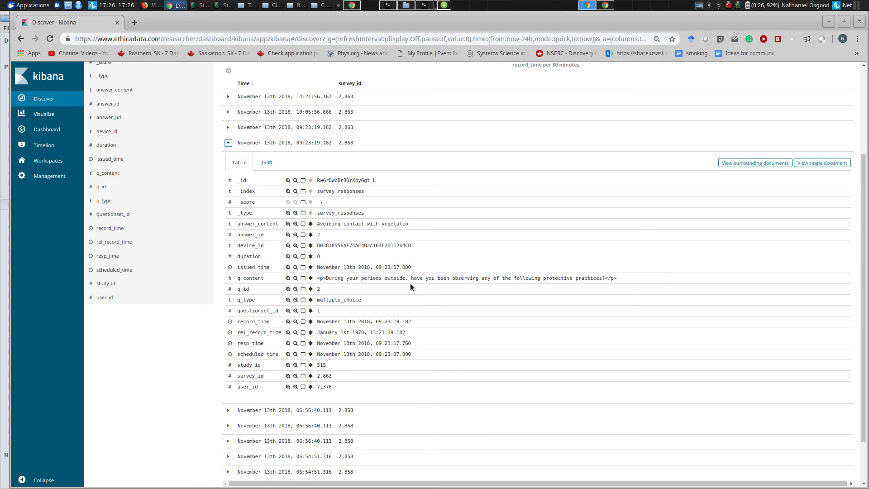
left_click(226, 144)
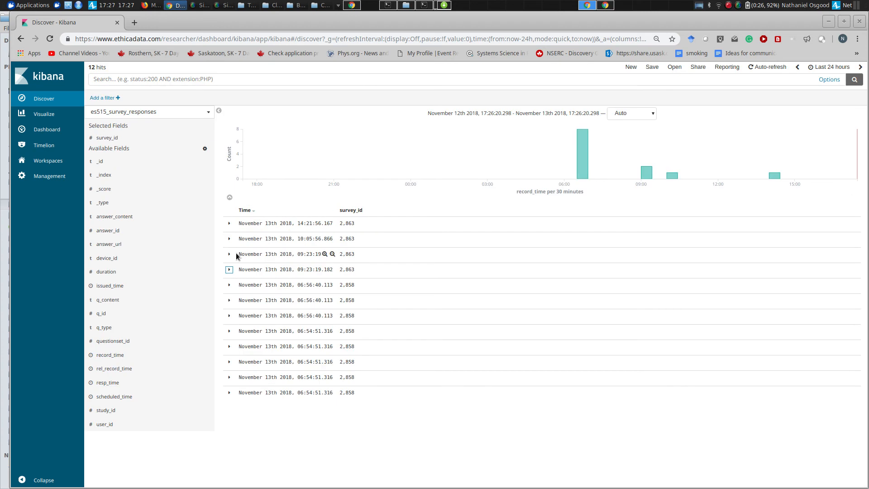
- Examine the question and answer details of the second and first survey responses recorded at 06:54:51.316
left_click(229, 346)
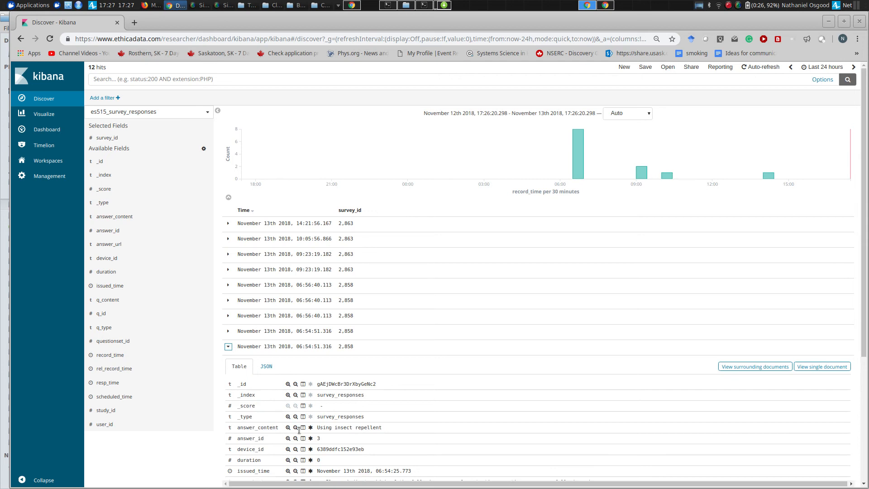
scroll(298, 430, "down", 5)
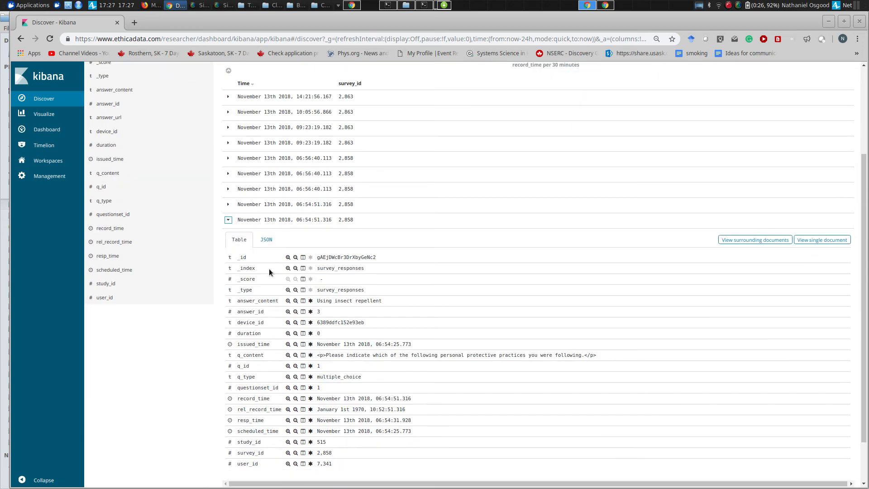
left_click(228, 219)
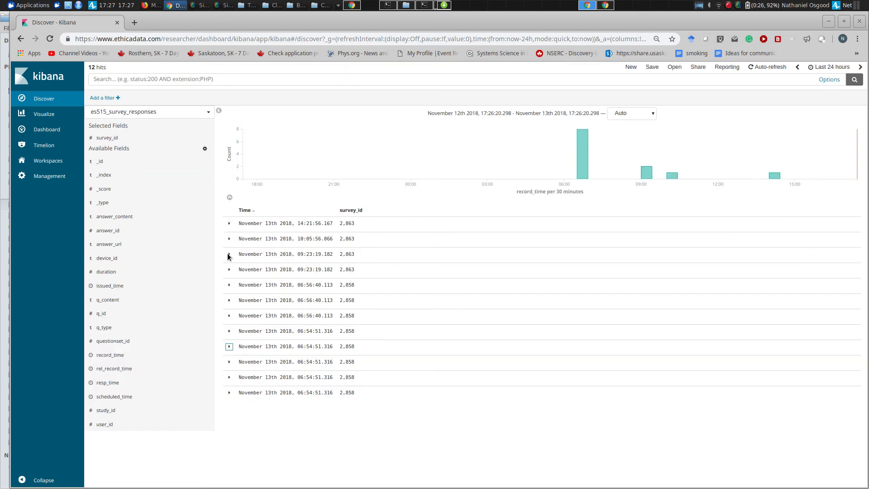
left_click(229, 331)
scroll(255, 378, "down", 1)
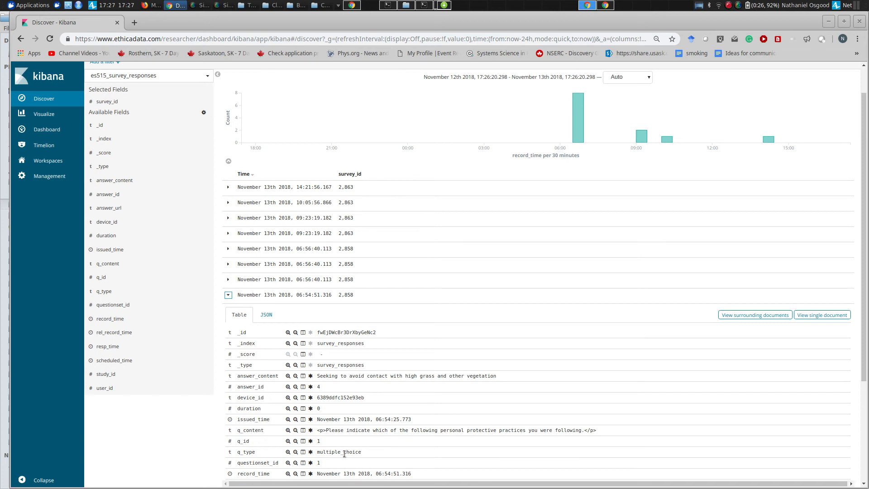
scroll(344, 453, "down", 2)
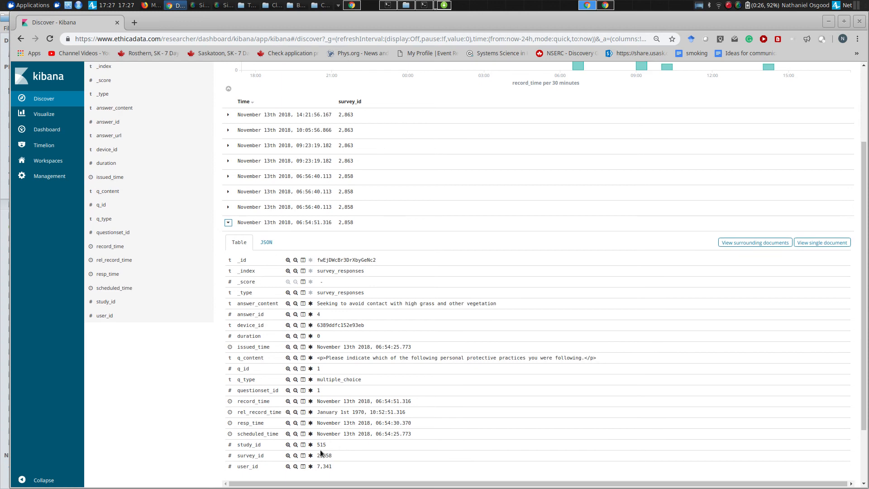
scroll(336, 452, "up", 3)
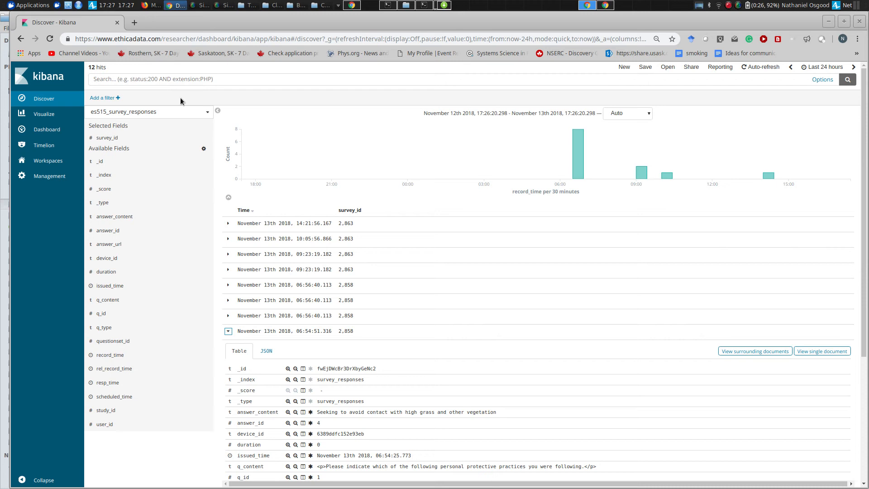
- Create a new Tag Cloud visualization based on the first listed es515_survey_responses index
left_click(44, 114)
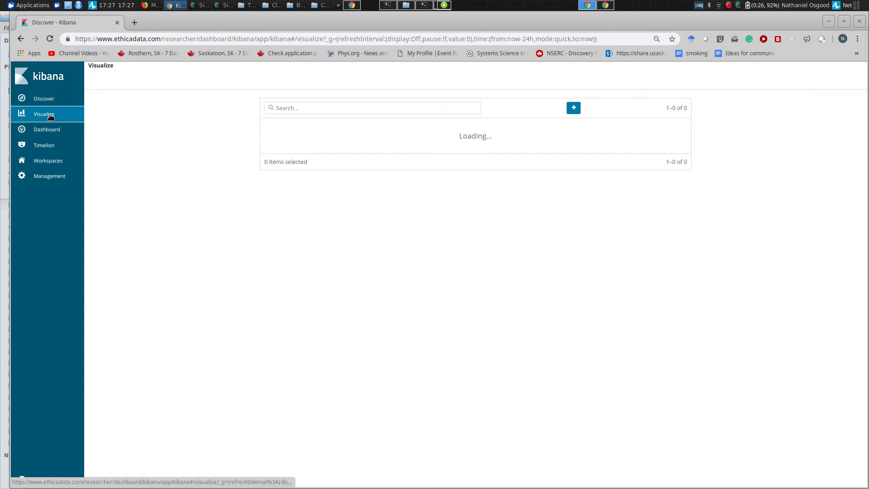
left_click(573, 109)
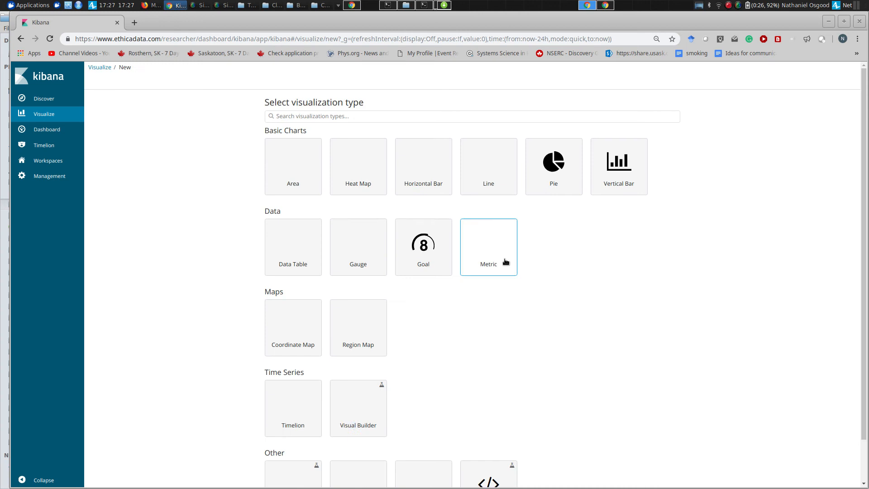
double_click(493, 387)
scroll(494, 386, "down", 2)
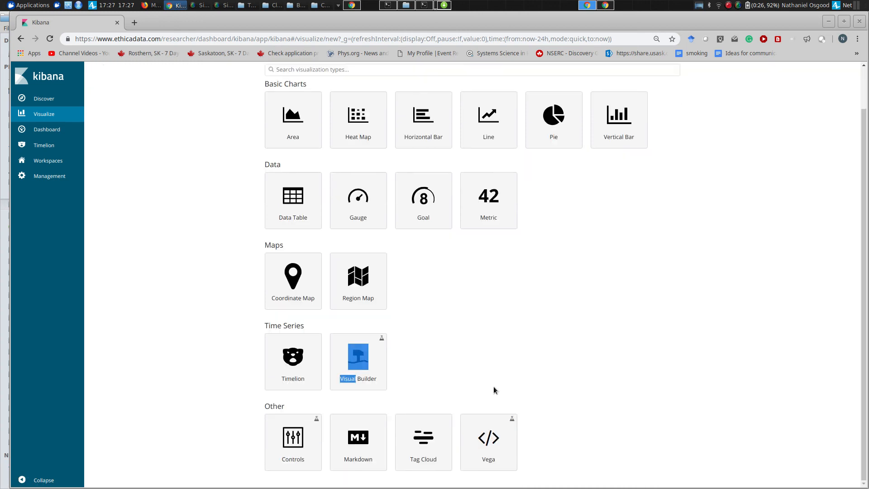
left_click(405, 451)
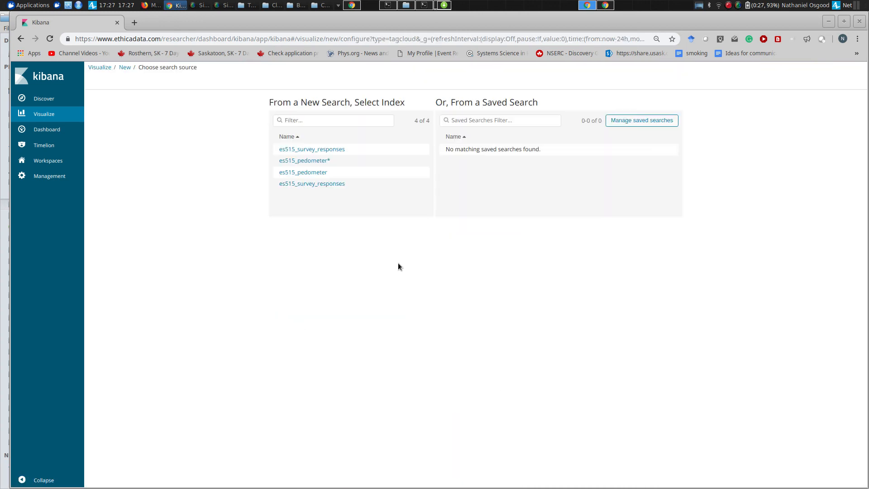
left_click(312, 151)
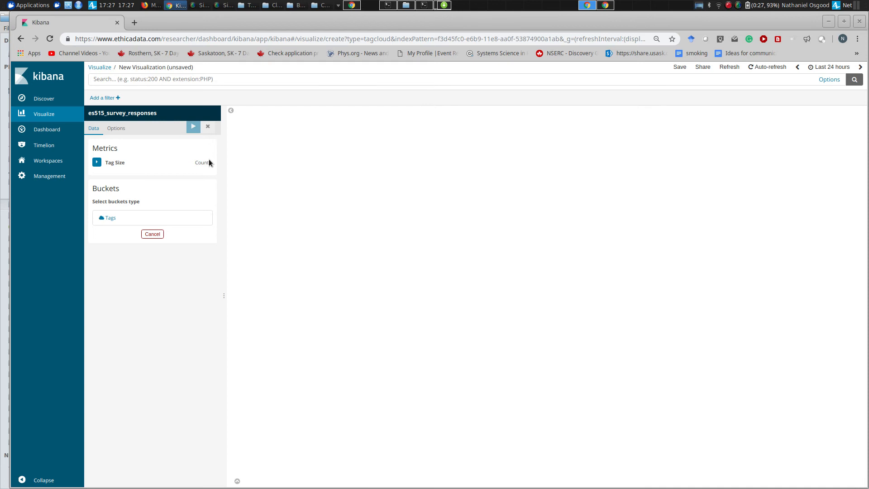
- Add a Tags bucket that uses a Terms aggregation on the answer_content.raw field
left_click(136, 220)
left_click(149, 226)
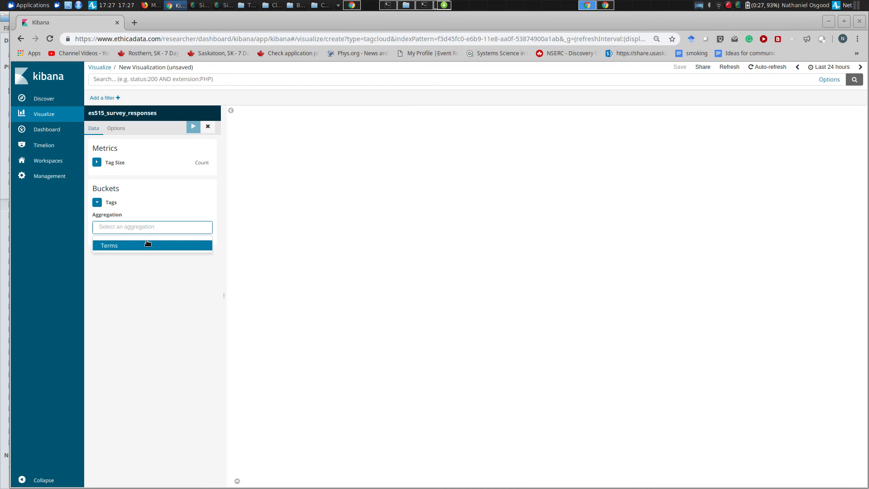
left_click(146, 245)
left_click(151, 259)
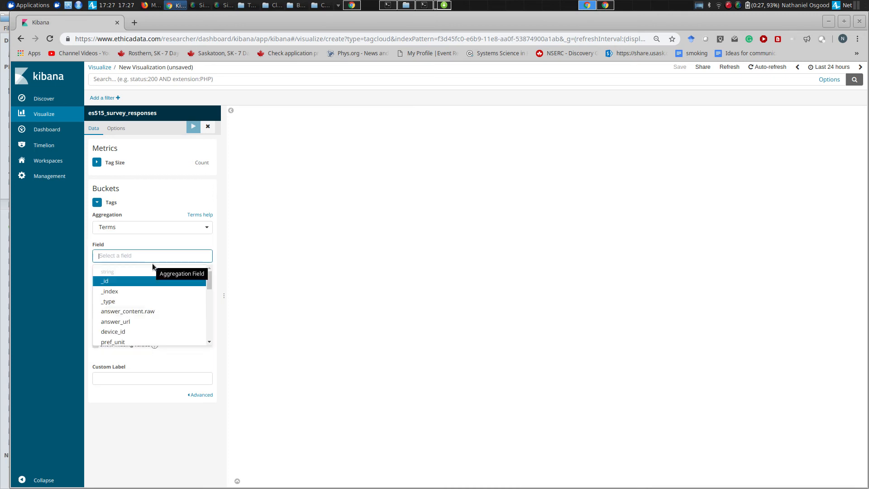
left_click(151, 306)
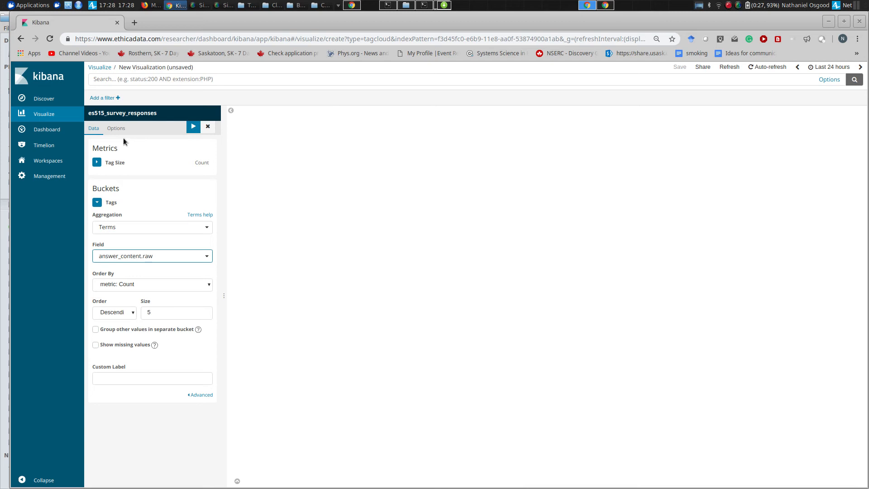
- Add a filter that limits the tag cloud to responses where survey_id is 2858
left_click(109, 98)
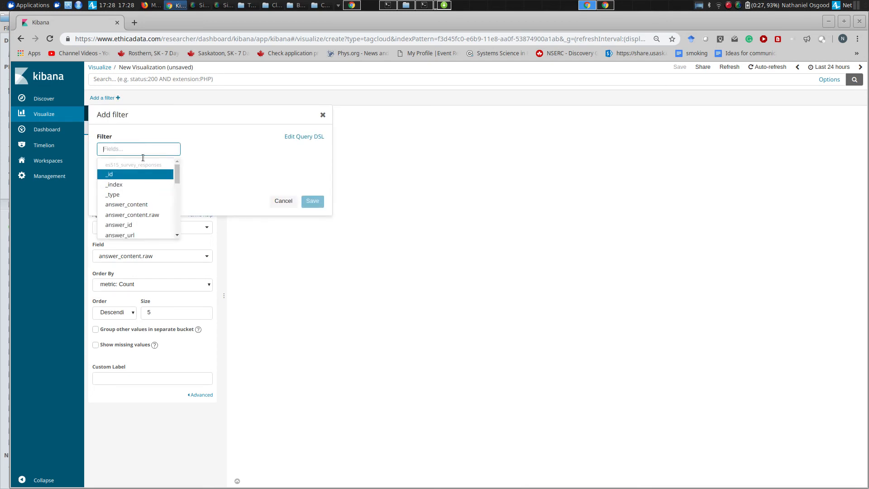
scroll(178, 227, "down", 10)
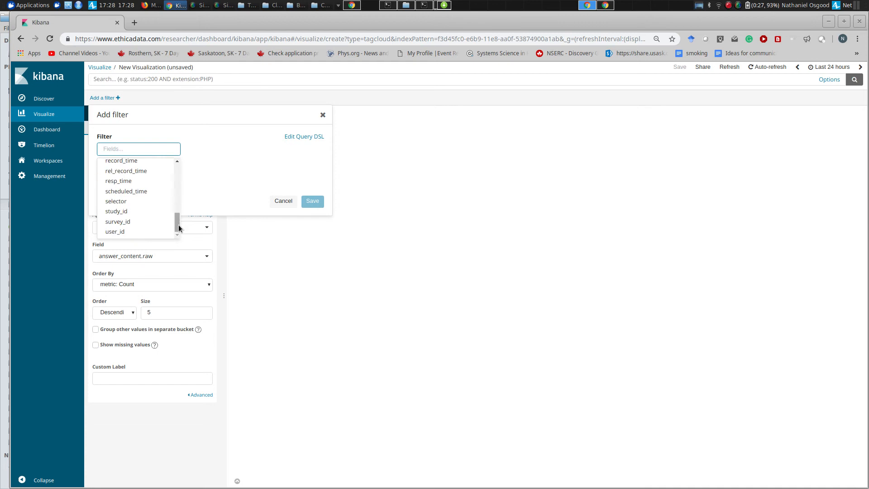
left_click(154, 222)
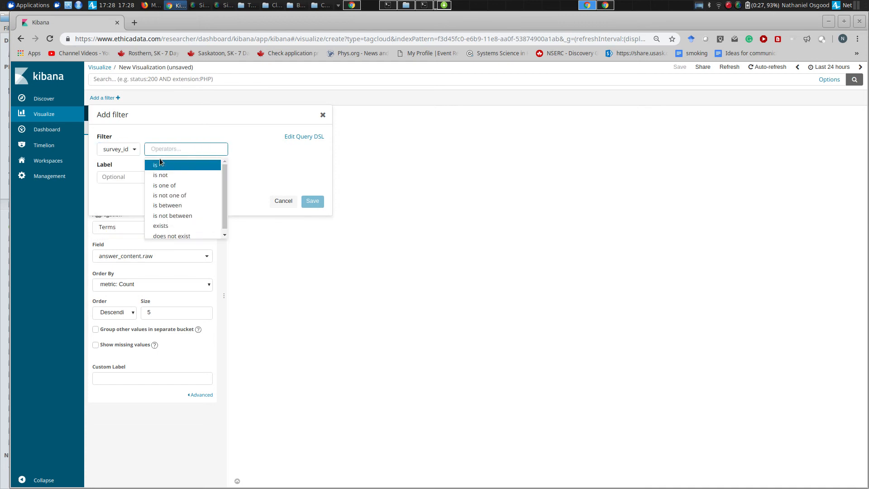
left_click(164, 162)
type("2858")
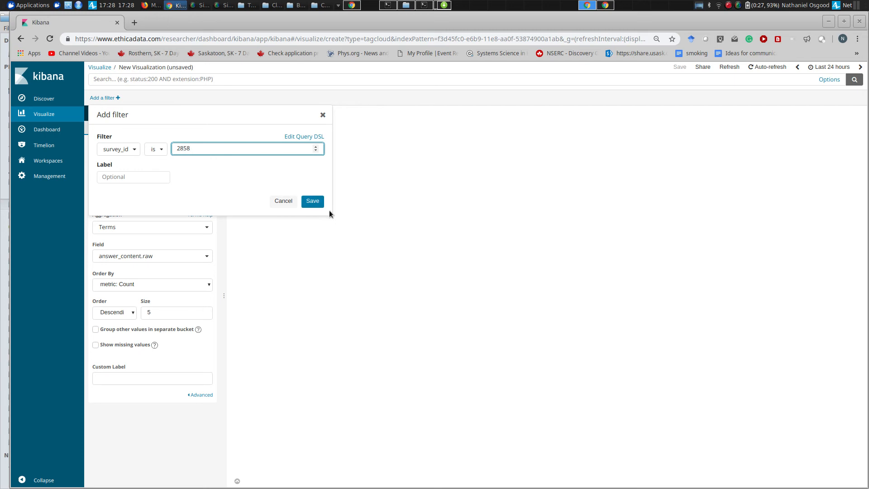
left_click(308, 203)
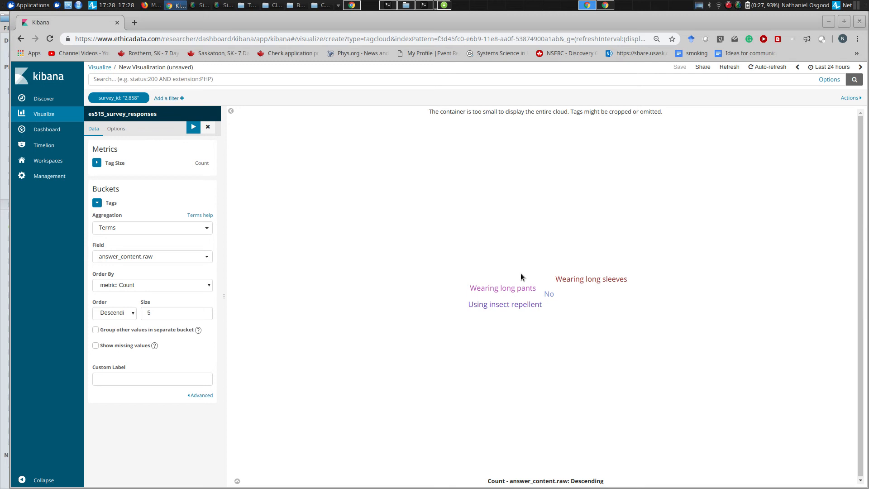
left_click(549, 295)
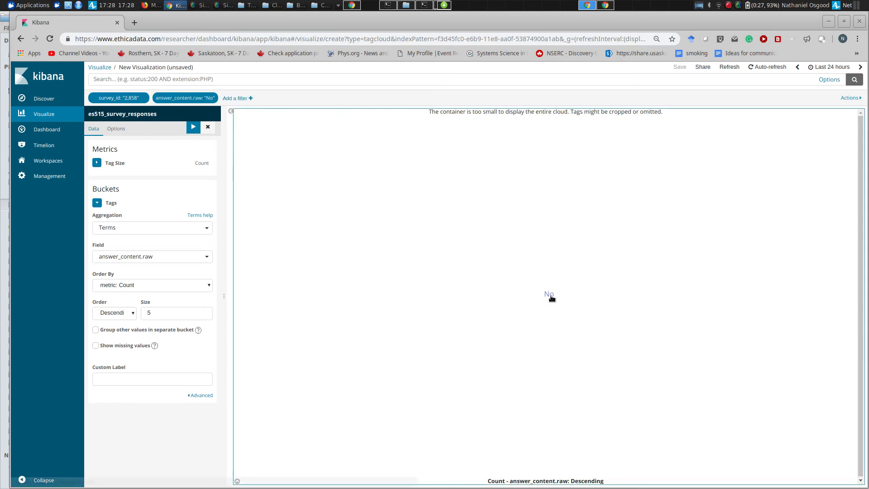
left_click(20, 39)
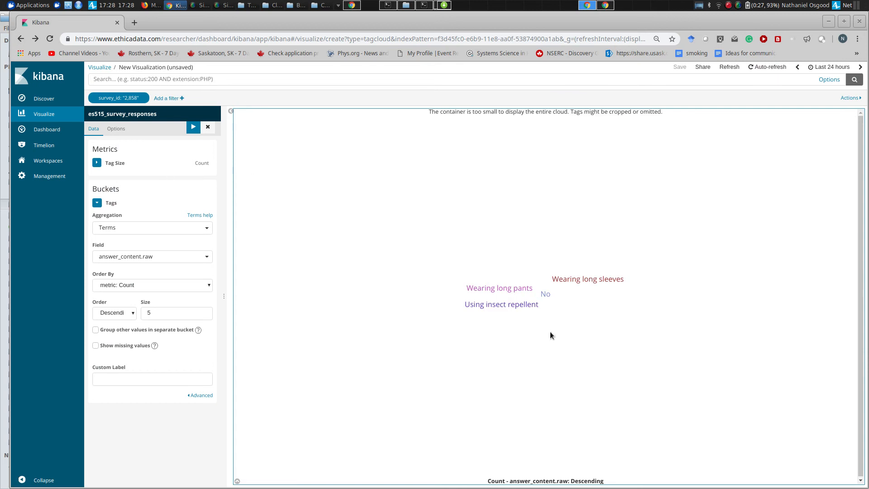
- Add a second filter that limits the tag cloud to responses where q_id is 2
left_click(174, 98)
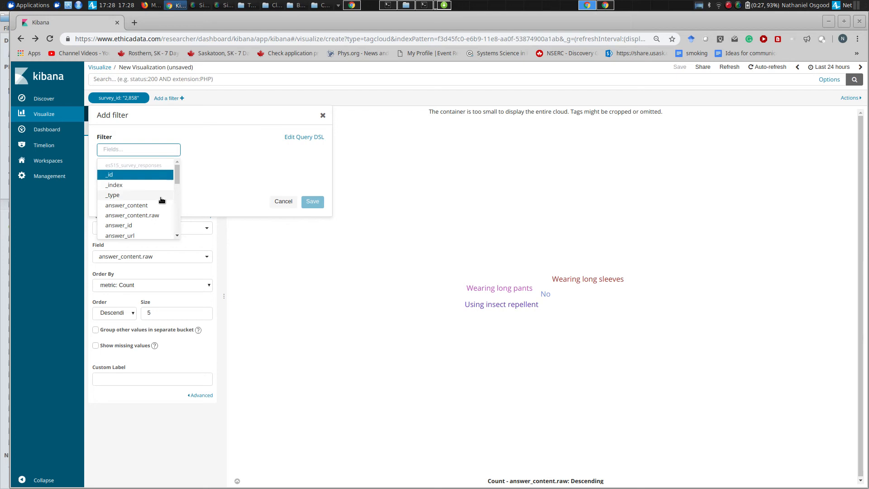
scroll(175, 180, "down", 2)
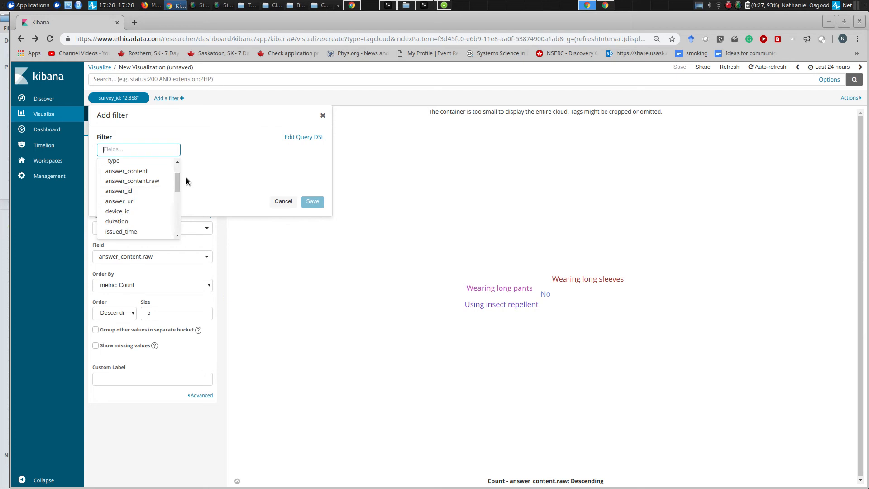
left_click_drag(176, 178, 178, 208)
left_click(161, 202)
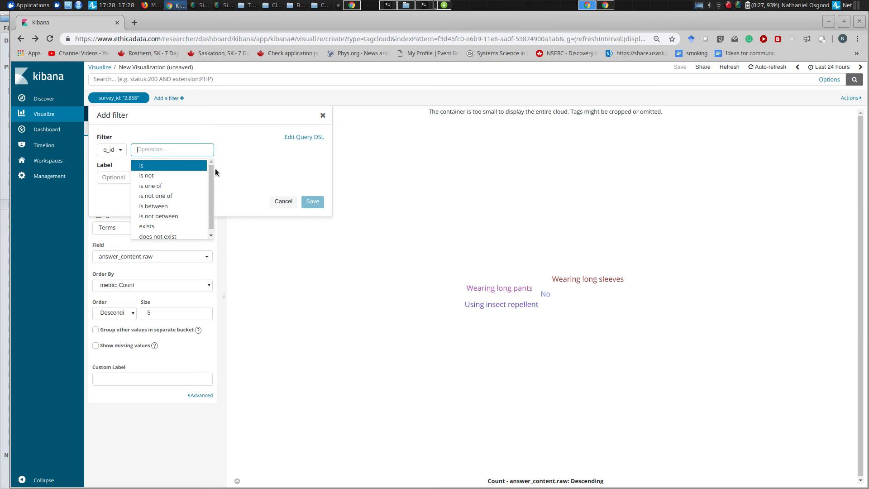
key("Return")
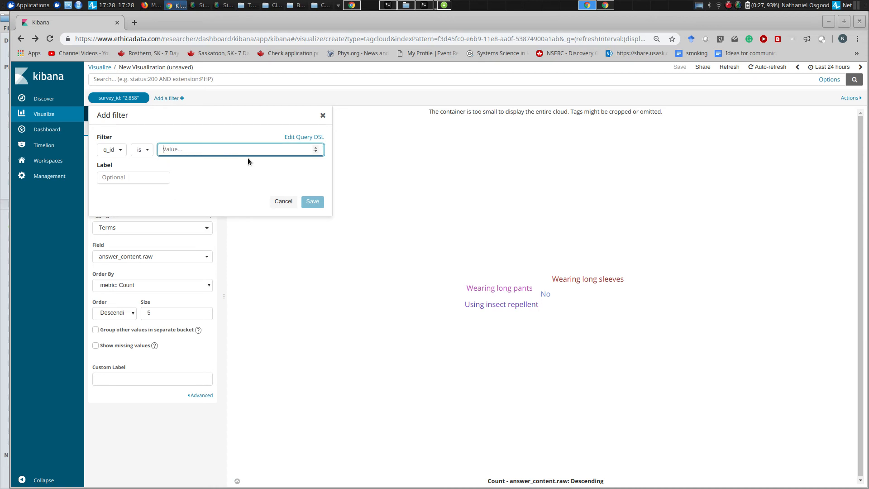
type("2")
left_click(313, 202)
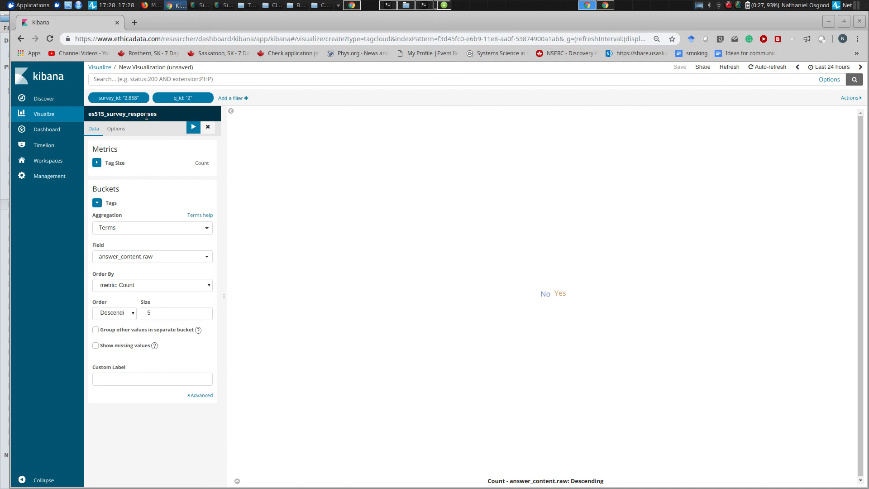
- Change the q_id filter's value to 1 and keep it as an including filter
left_click(182, 98)
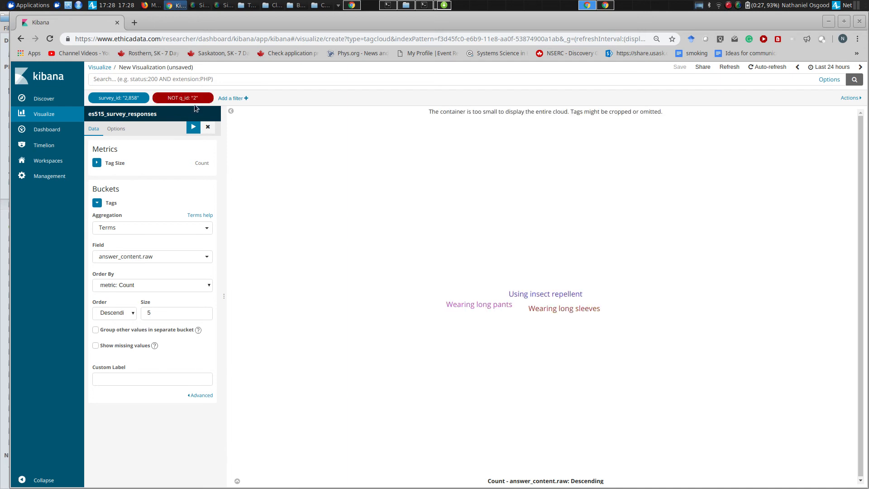
left_click(204, 98)
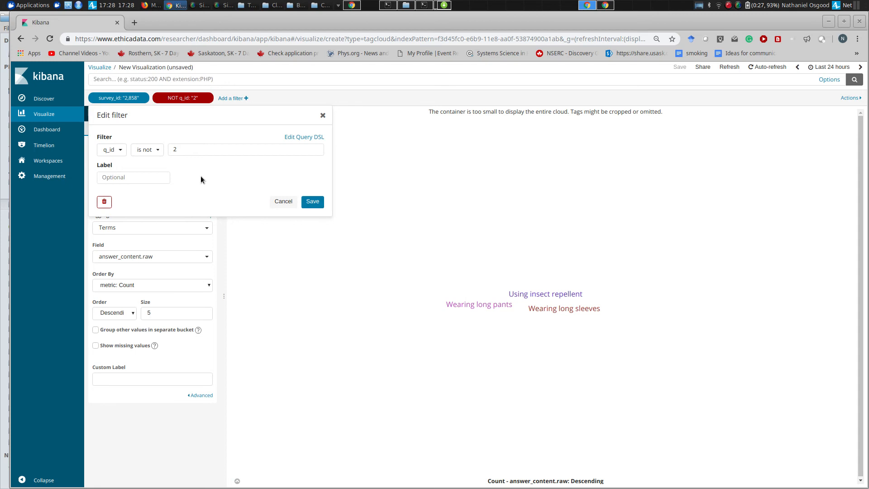
double_click(182, 155)
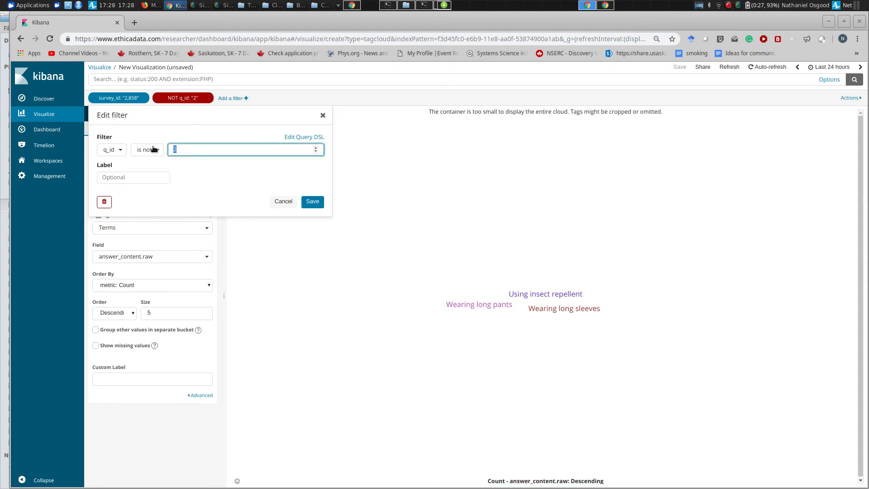
type("1")
left_click(311, 203)
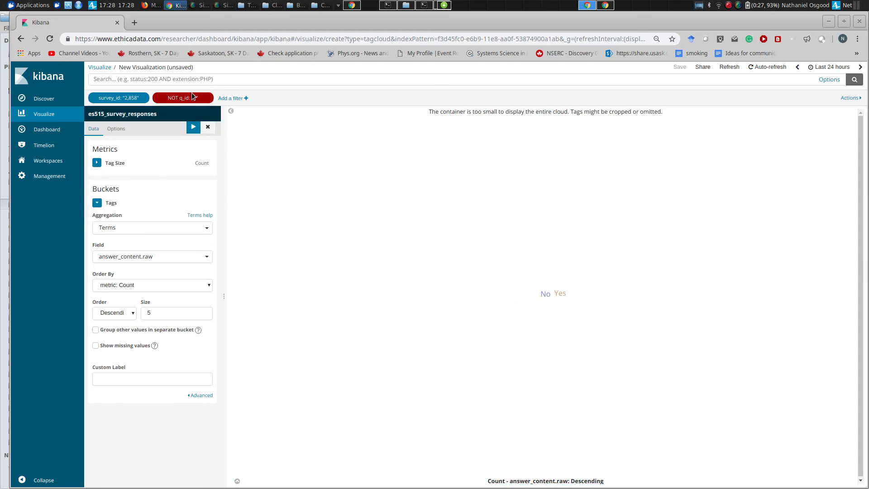
left_click(180, 97)
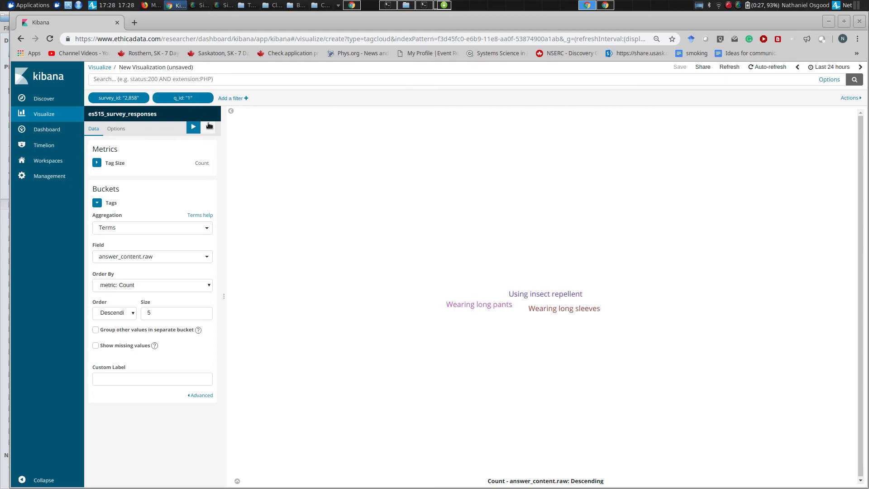
left_click(424, 284)
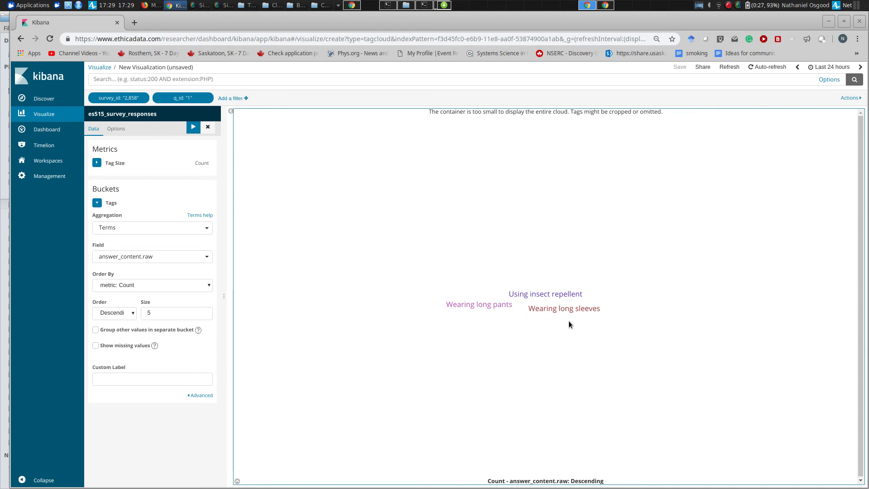
left_click_drag(547, 323, 726, 111)
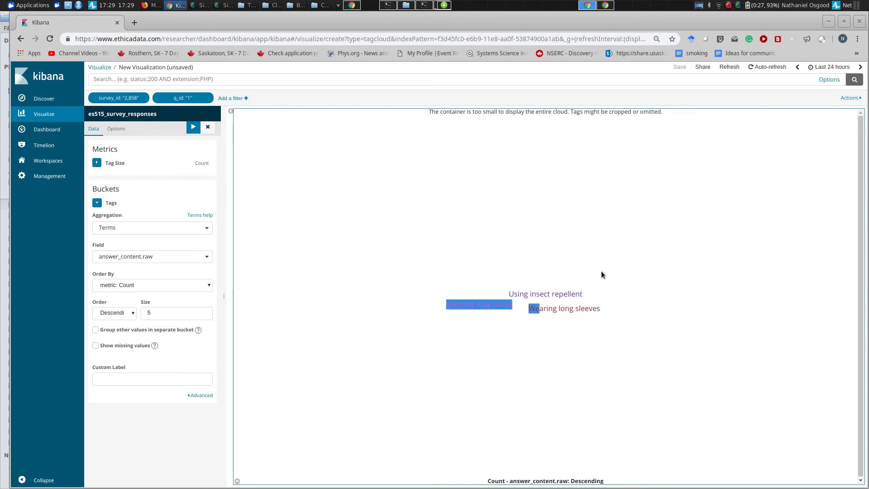
left_click_drag(570, 295, 549, 255)
left_click(549, 255)
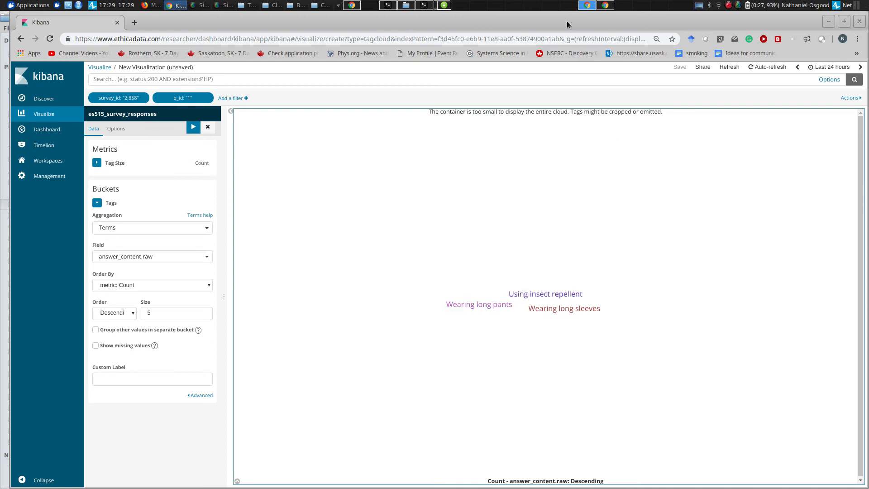
- Maximize the browser window
left_click_drag(567, 24, 459, 4)
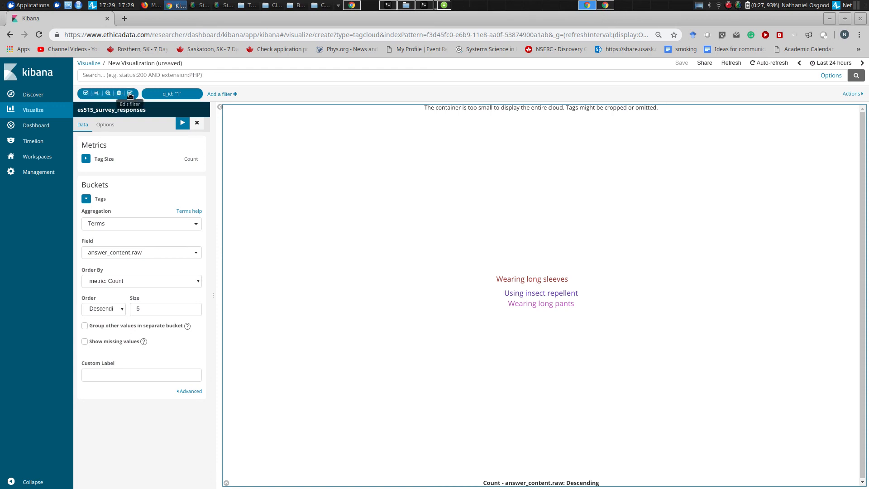
- Set the survey_id filter's value to 2863
left_click(129, 93)
key("Tab")
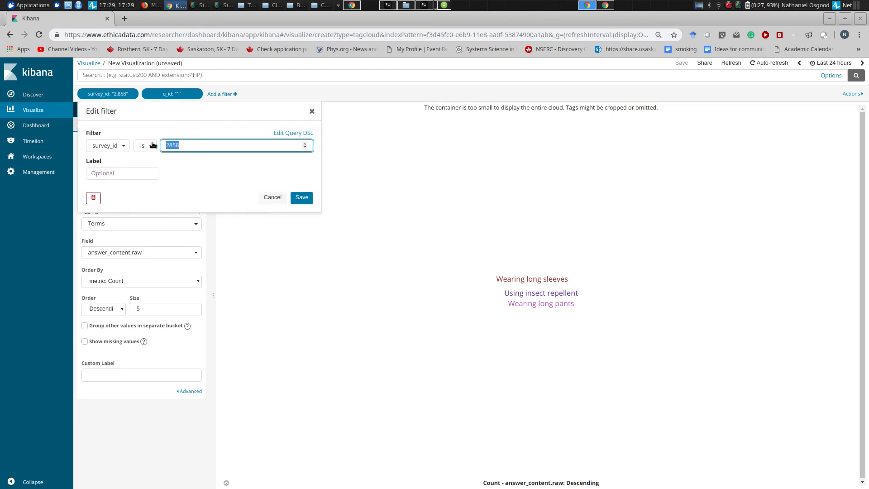
type("2863")
left_click(302, 198)
- Remove the survey_id filter and change the remaining q_id filter to survey_id is 2863
mouse_move(154, 96)
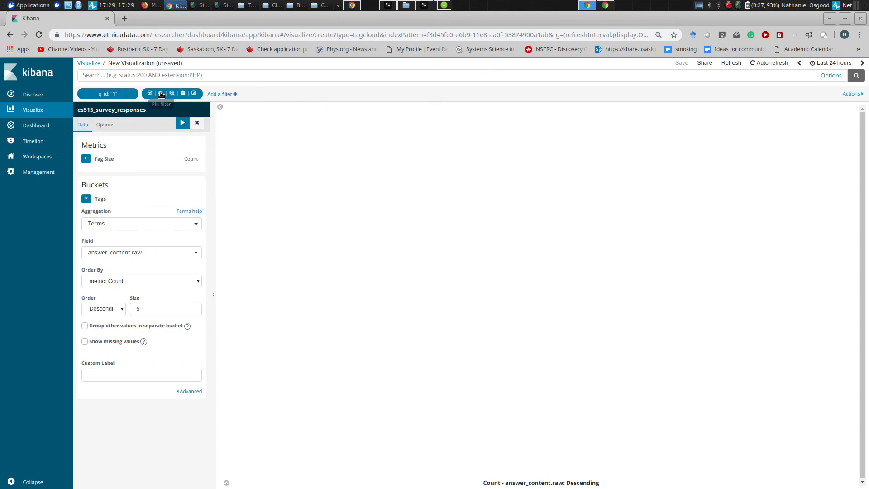
left_click(183, 95)
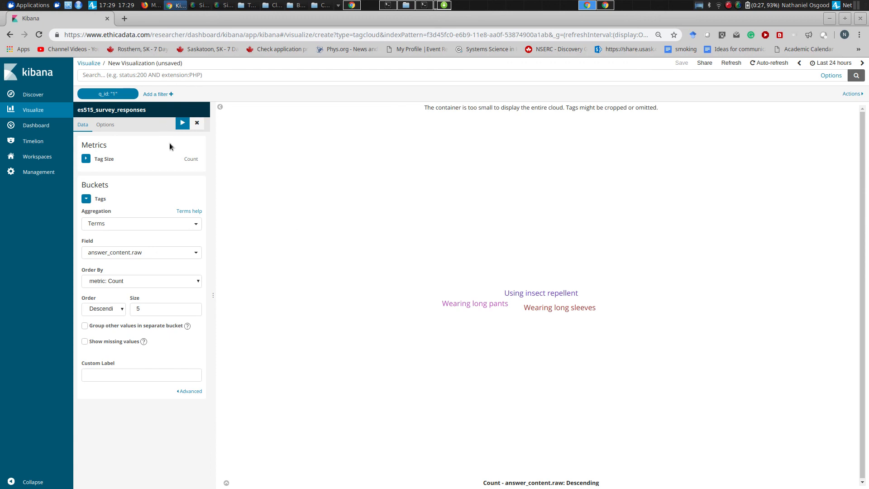
left_click(130, 93)
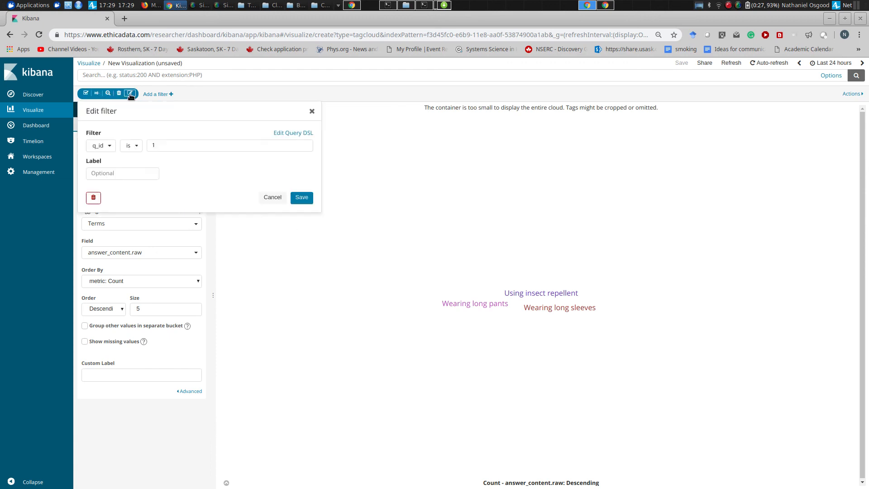
left_click(111, 146)
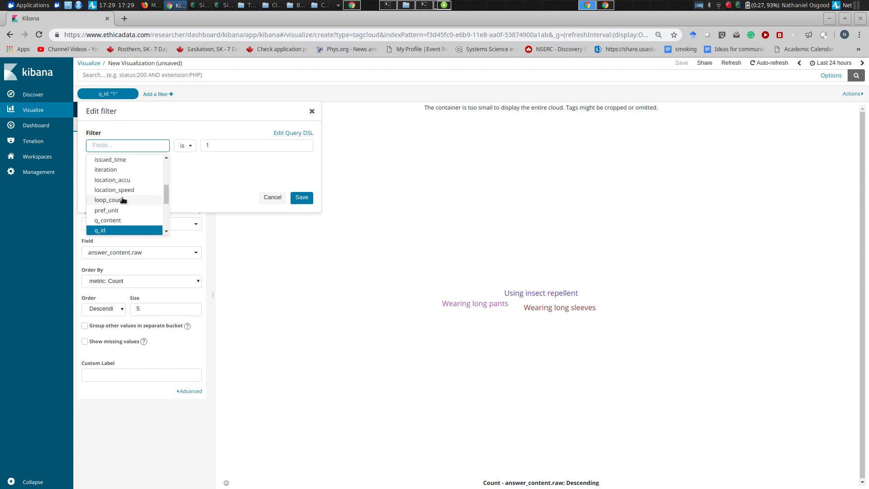
scroll(166, 216, "down", 1)
scroll(166, 216, "down", 3)
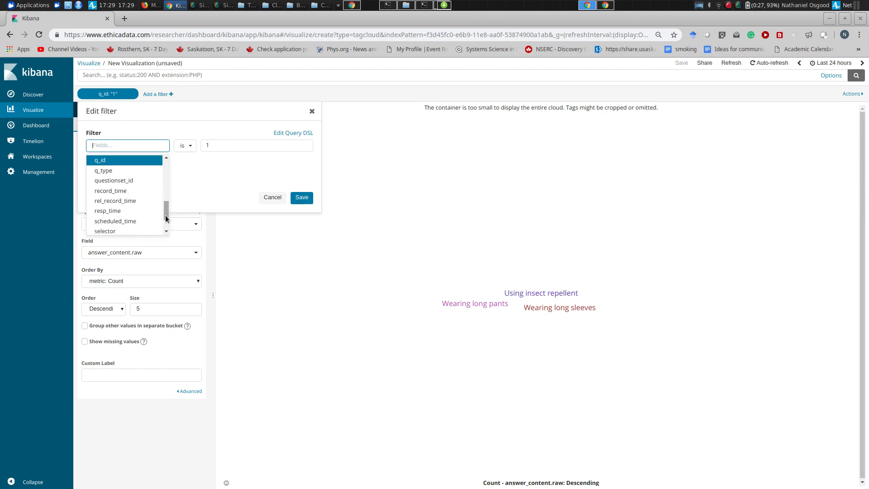
scroll(166, 216, "down", 3)
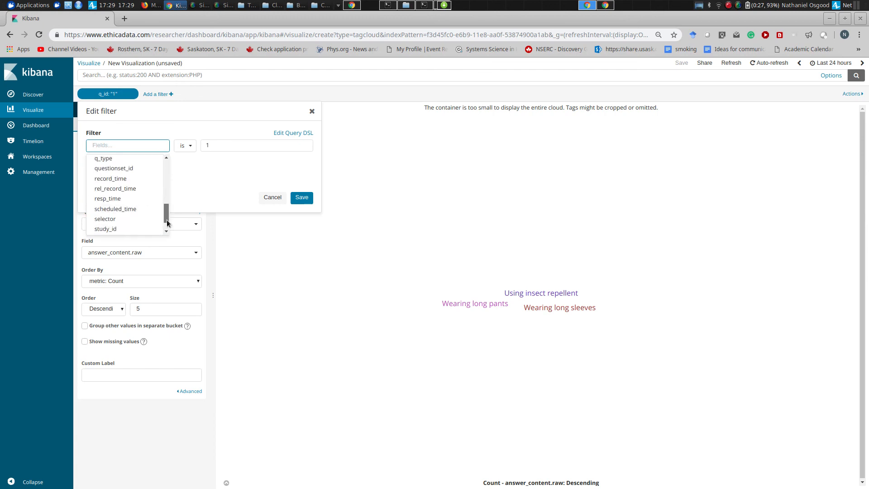
left_click(135, 218)
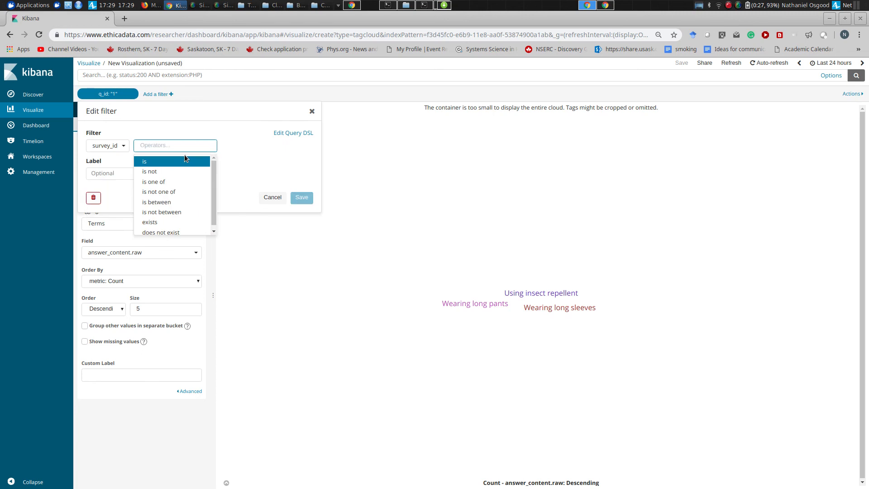
left_click(180, 163)
type("2863")
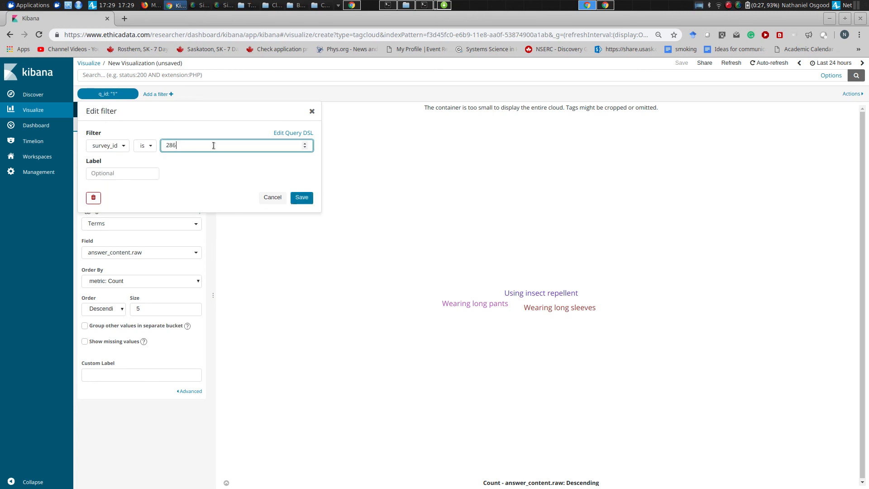
left_click(302, 197)
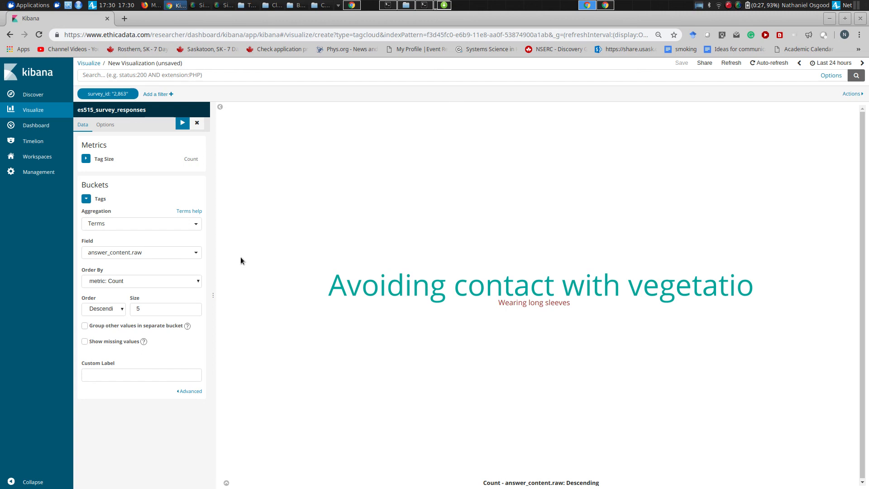
- Create a new pie chart visualization based on the es515_survey_responses index
left_click(20, 104)
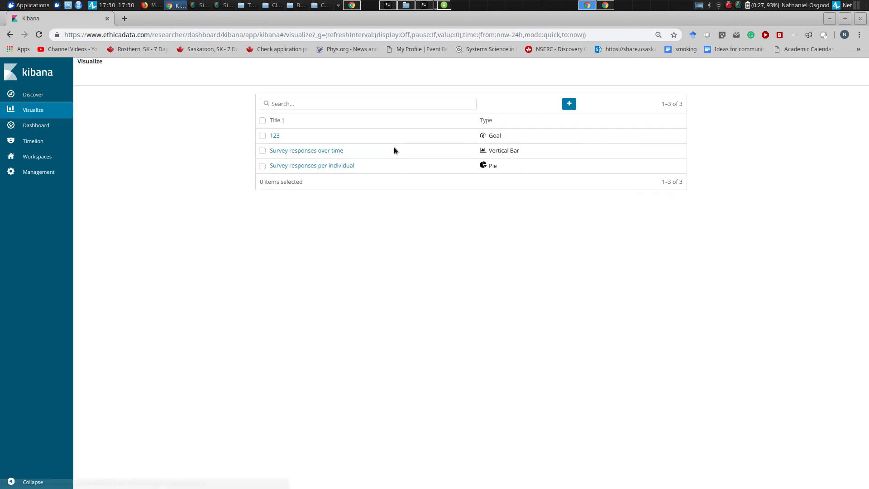
left_click(566, 108)
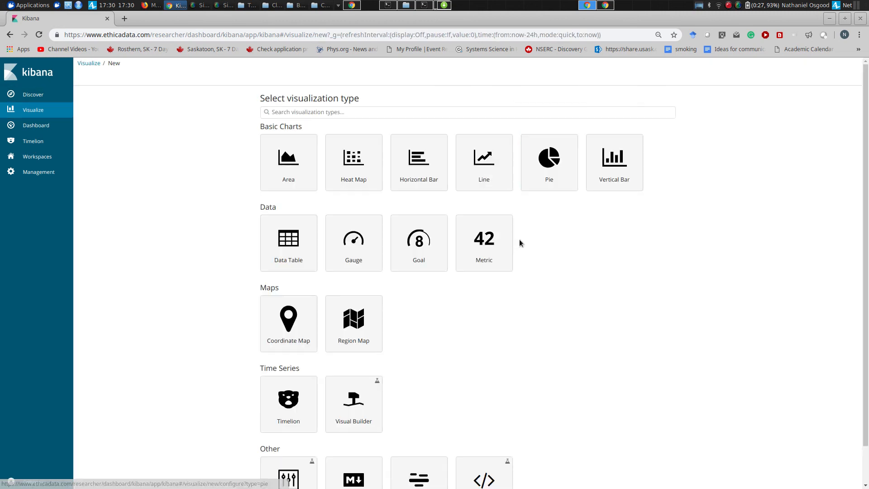
left_click(561, 161)
left_click(323, 145)
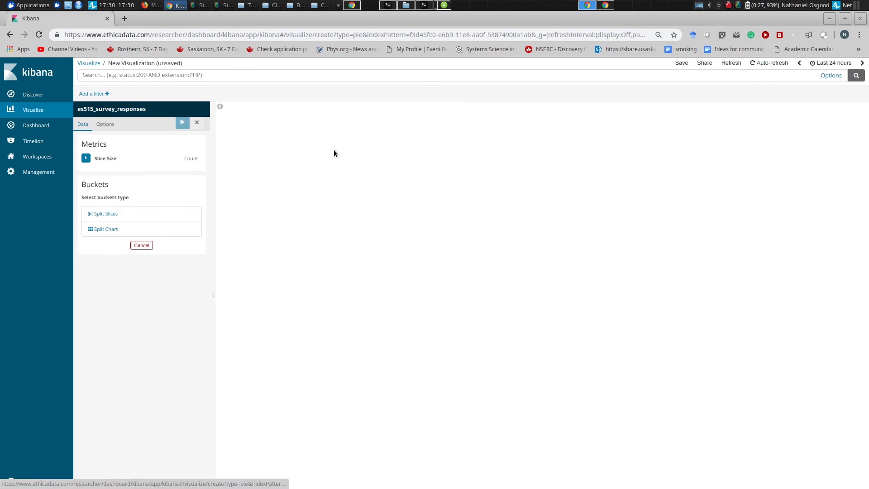
- Split the pie's slices with a Terms aggregation on answer_content.raw and apply the change to the chart
left_click(126, 214)
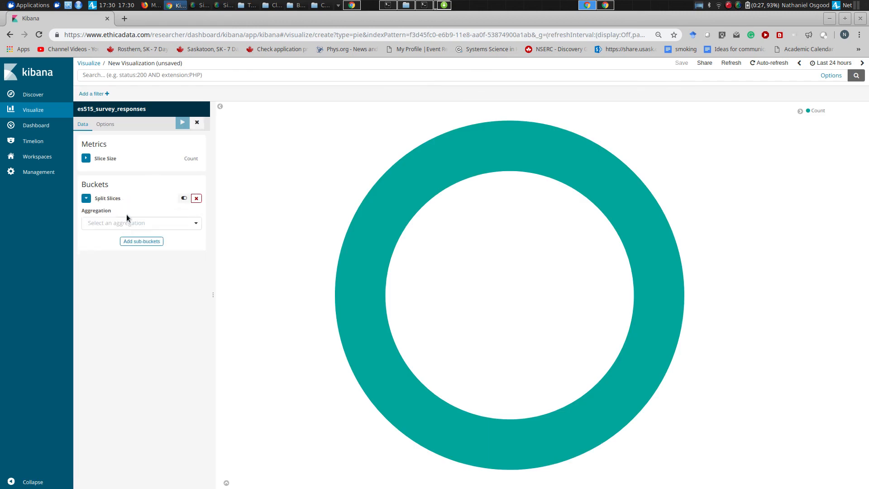
left_click(124, 223)
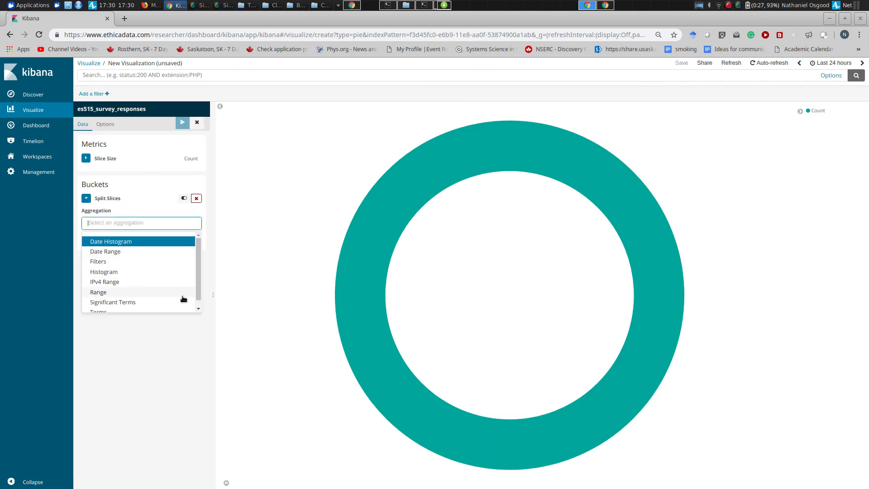
left_click(198, 303)
left_click(170, 305)
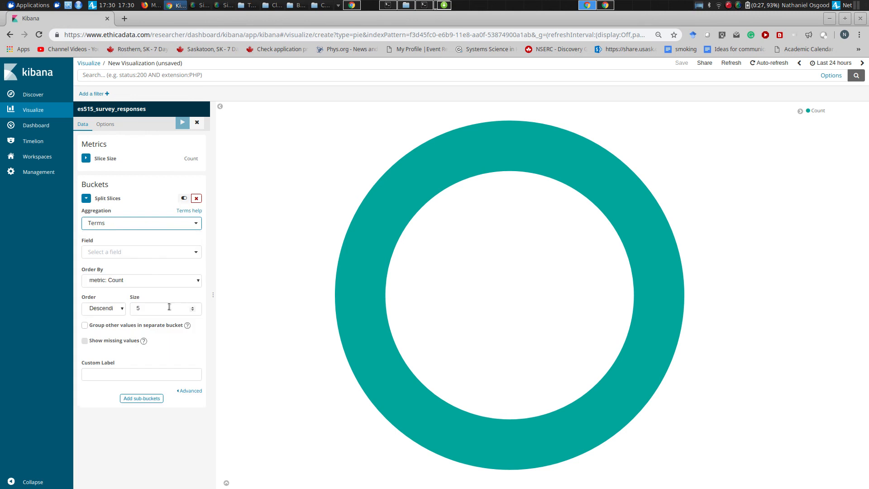
left_click(149, 252)
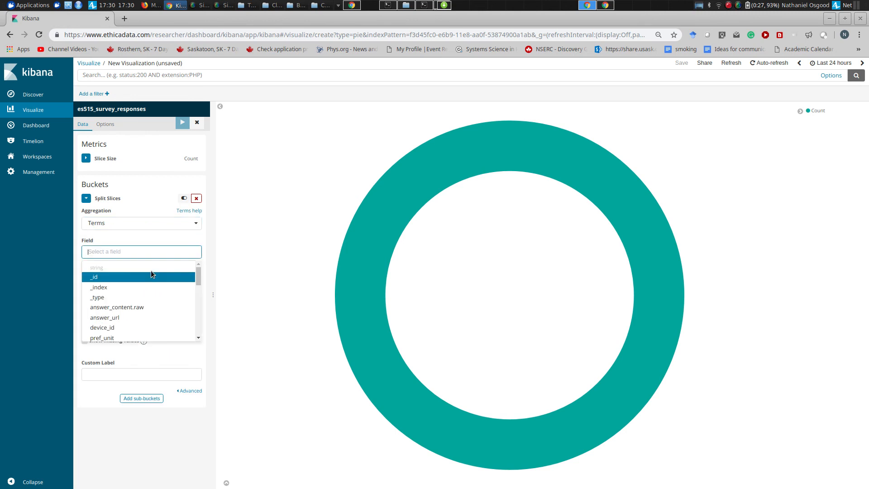
left_click(157, 310)
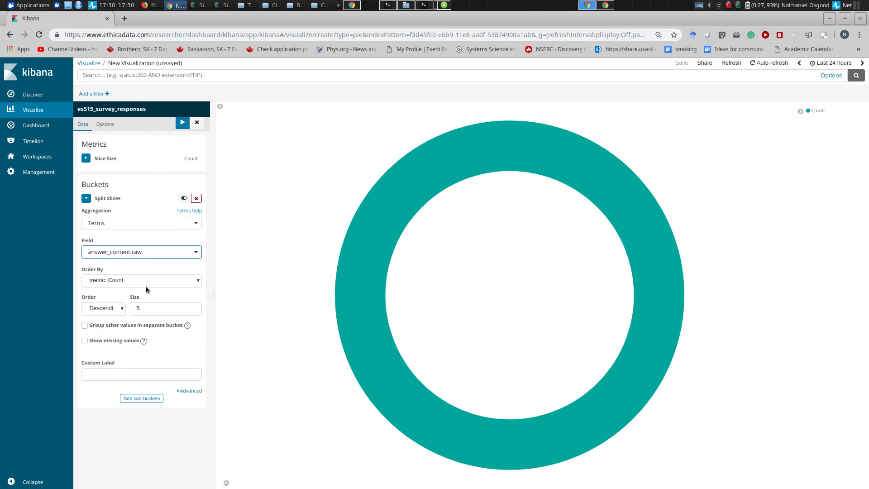
left_click(183, 122)
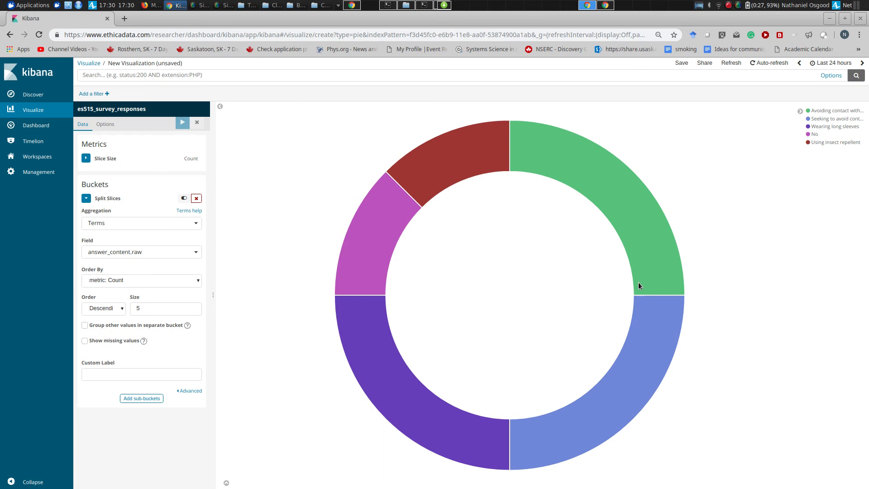
- Move the browser window to bring the pie chart into view and inspect the individual answer slices' details
left_click_drag(742, 23, 570, 21)
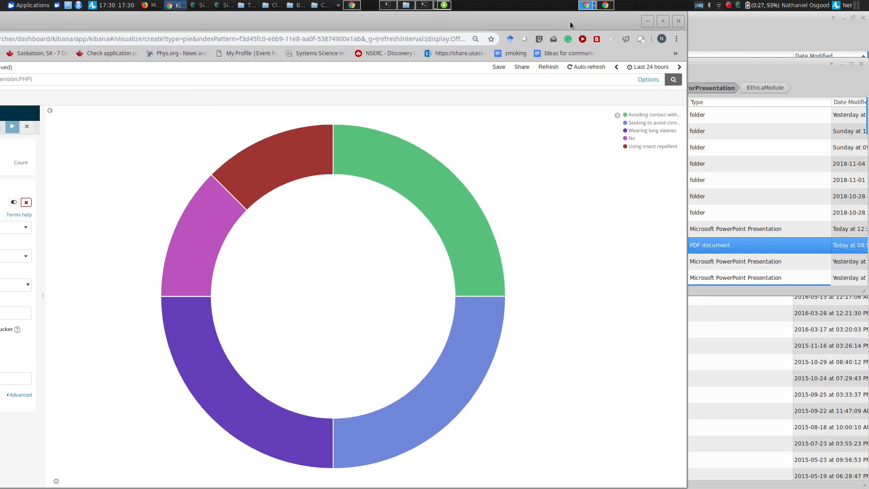
left_click_drag(532, 18, 393, 18)
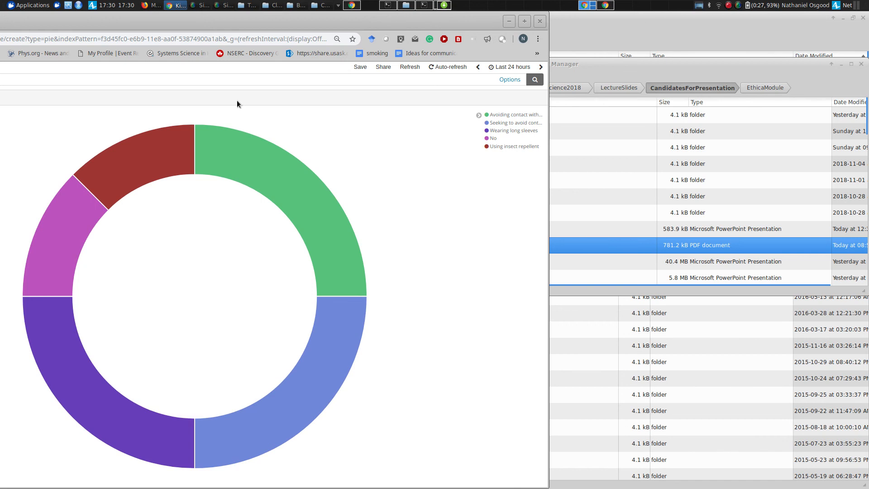
mouse_move(248, 181)
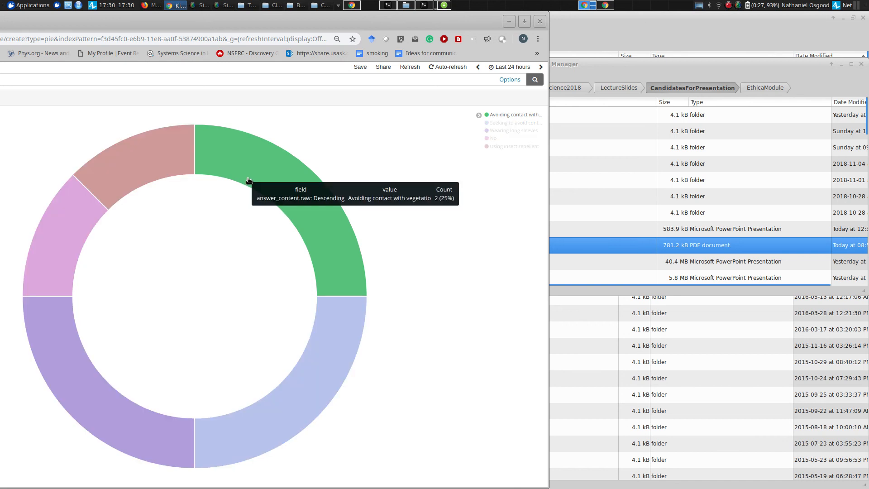
mouse_move(155, 172)
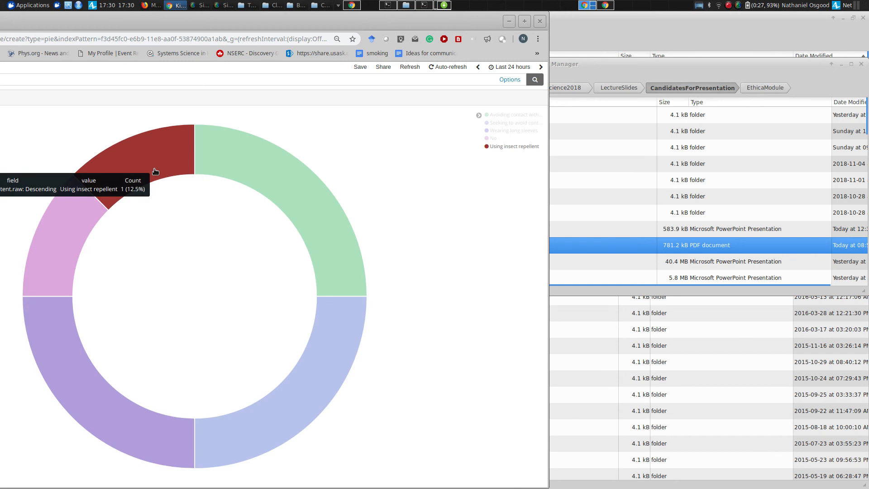
mouse_move(82, 223)
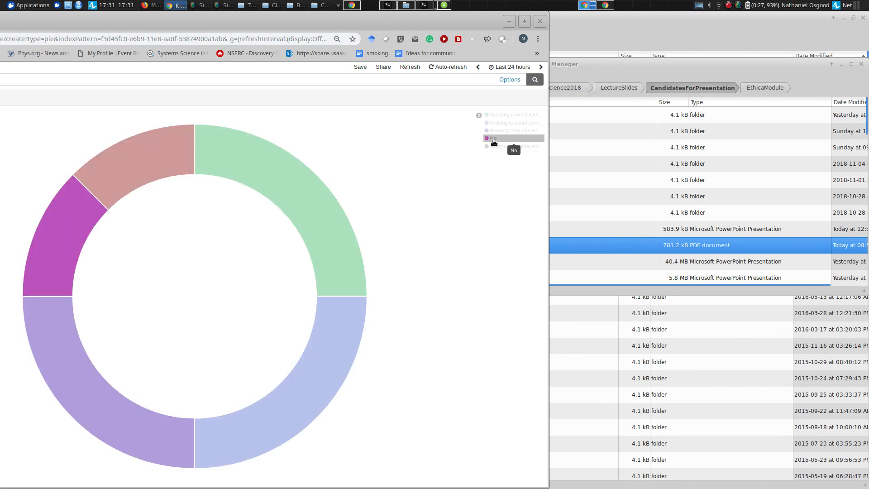
- Bring the chart settings back into view and add a filter for survey_id is 2863
left_click_drag(286, 28, 596, 159)
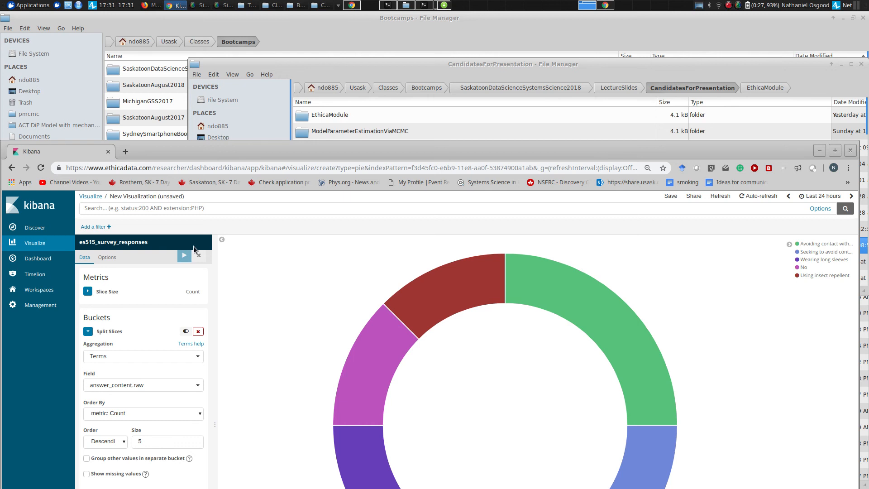
left_click(109, 228)
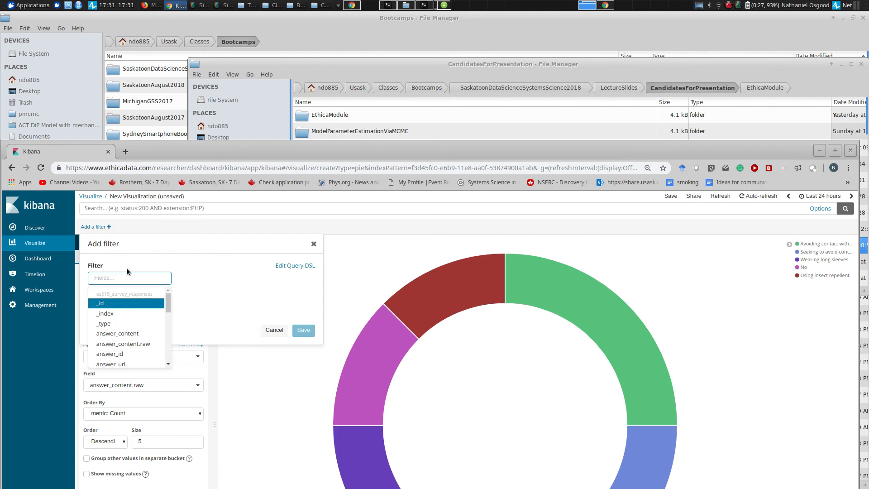
left_click_drag(168, 308, 168, 364)
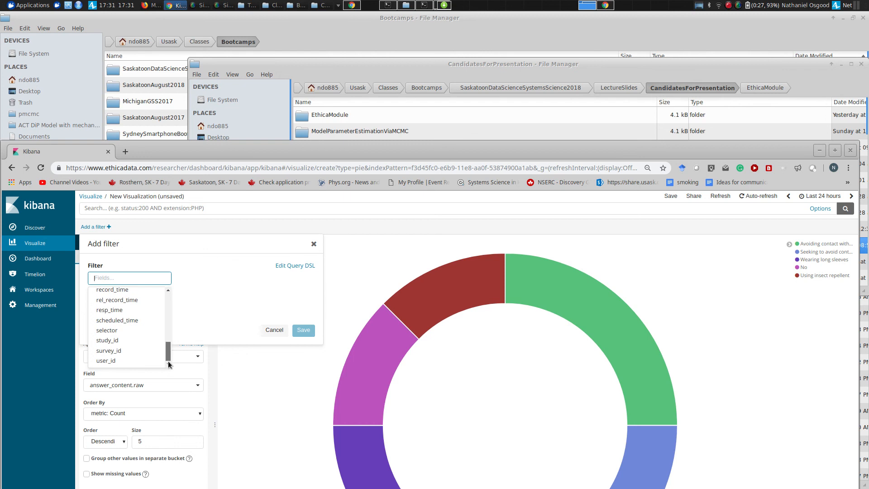
left_click(127, 351)
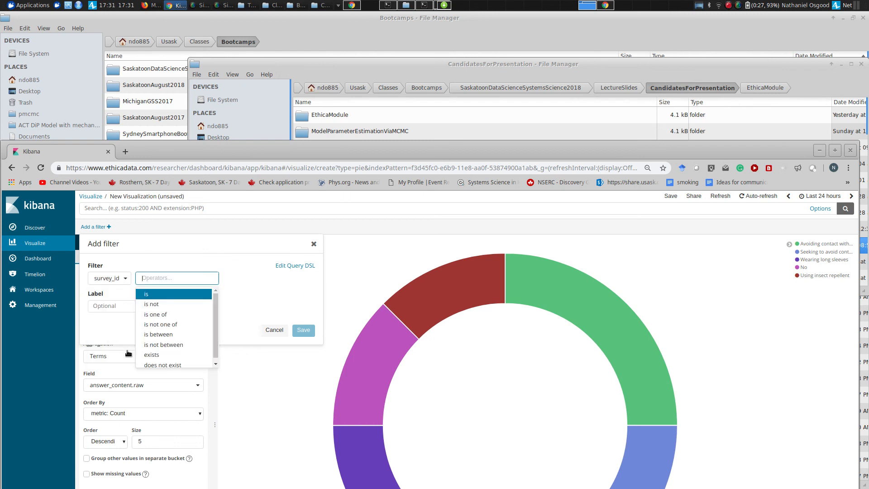
left_click(169, 295)
type("2863")
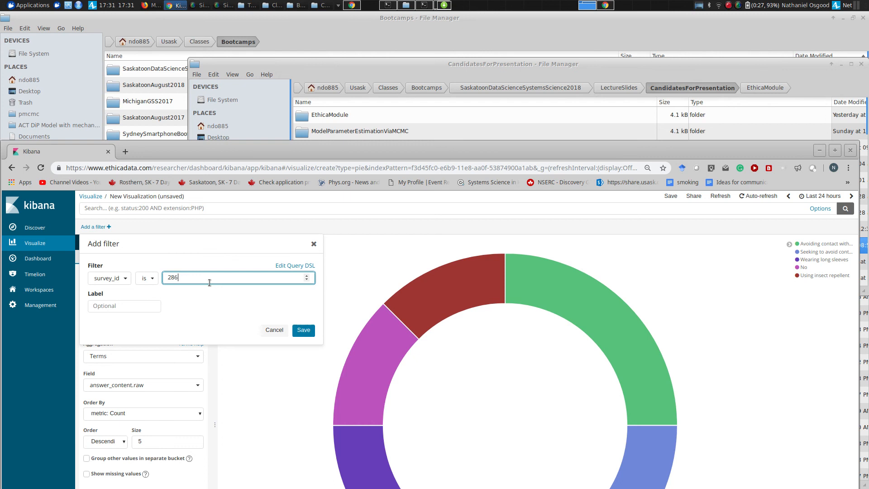
left_click(304, 335)
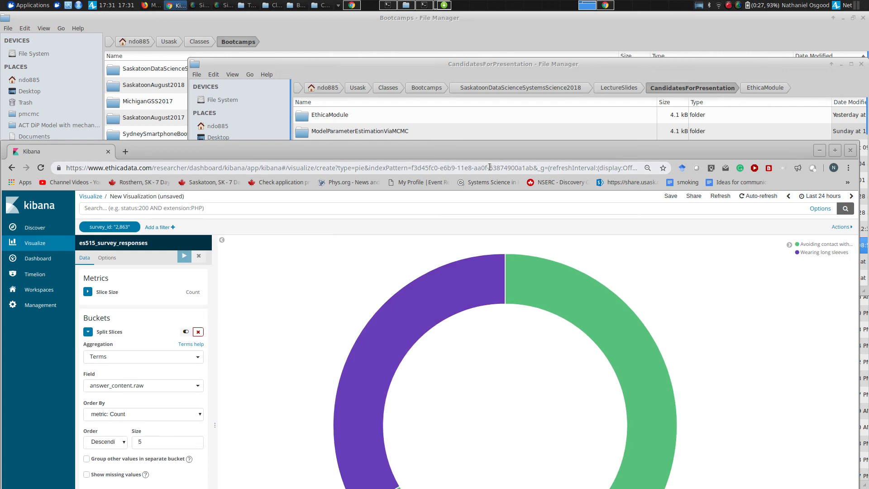
- Change the survey_id filter's value to 2858 and save it
left_click_drag(470, 156, 500, 101)
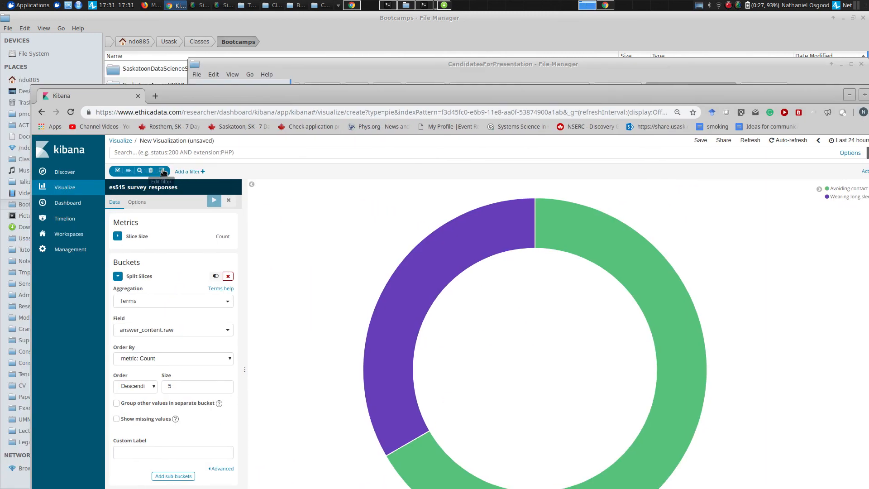
left_click(149, 171)
left_click(226, 224)
left_click_drag(226, 224, 121, 218)
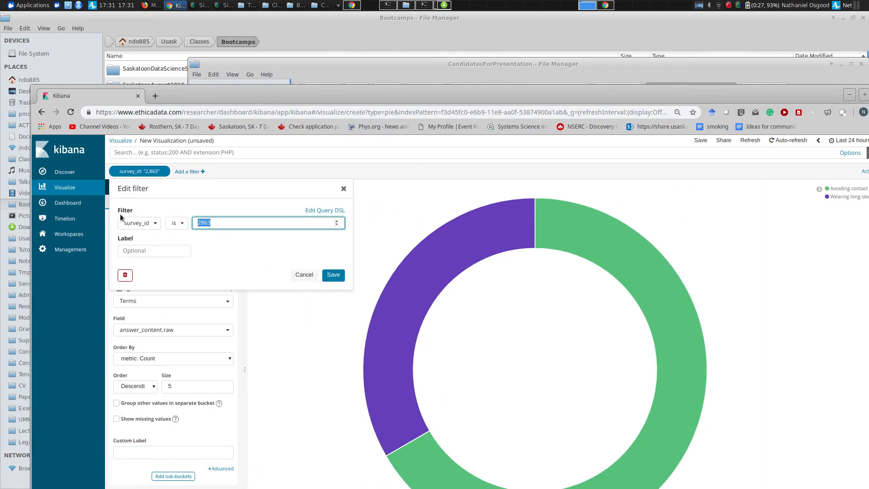
type("2858")
left_click(334, 276)
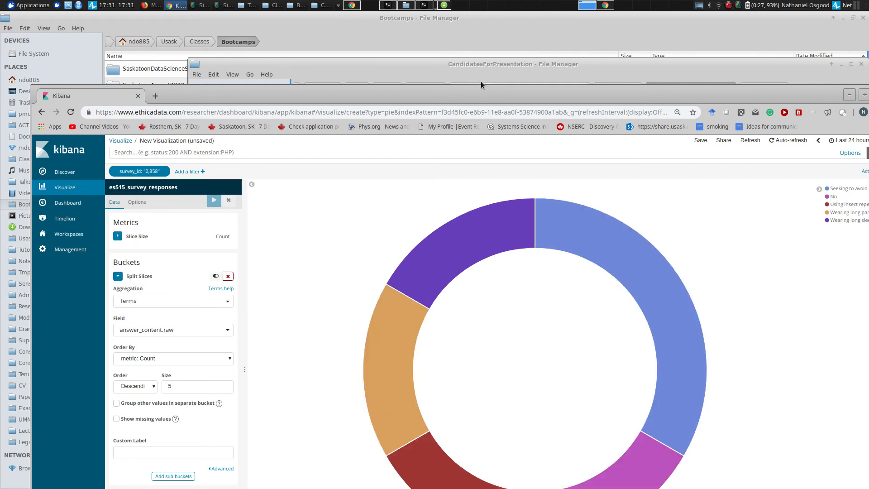
- Add a second filter to the pie chart for q_id is 1
left_click_drag(480, 95, 354, 76)
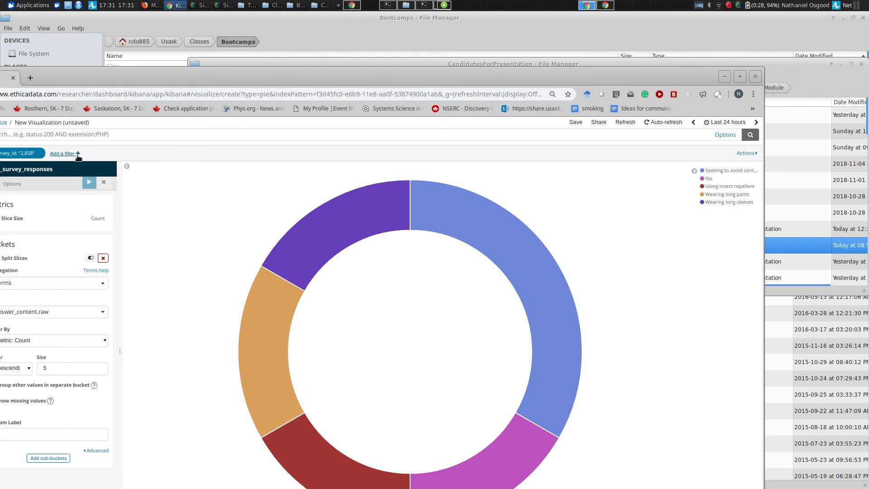
left_click(64, 154)
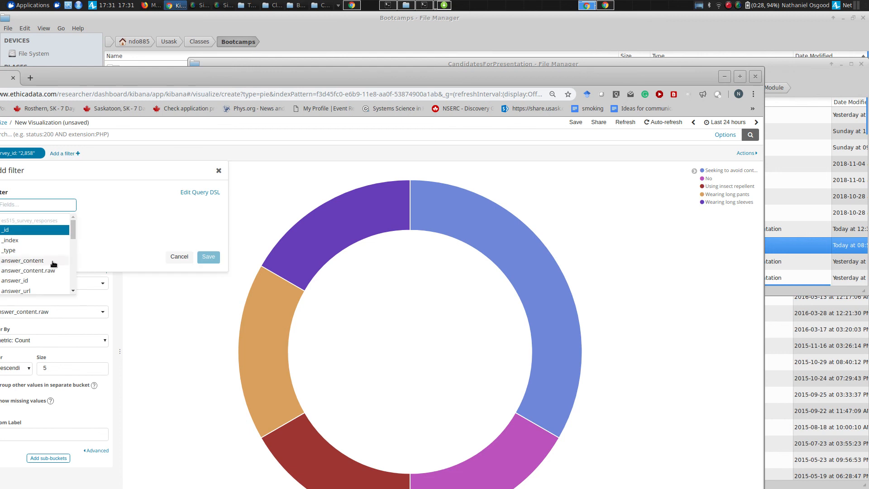
scroll(74, 277, "down", 3)
scroll(74, 277, "down", 4)
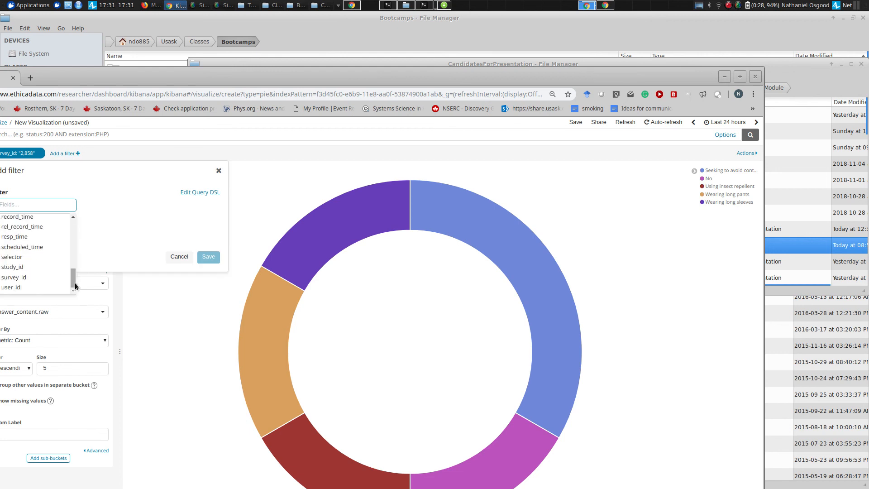
left_click(22, 233)
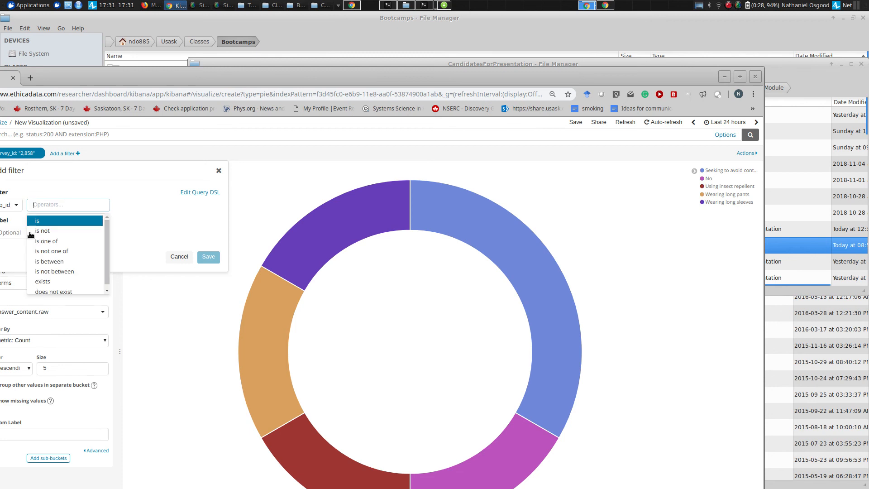
left_click(53, 222)
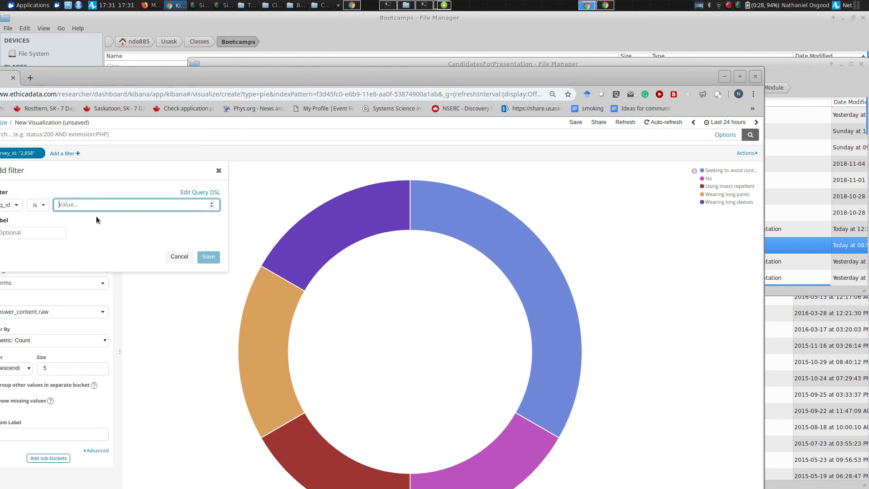
type("1")
left_click(206, 257)
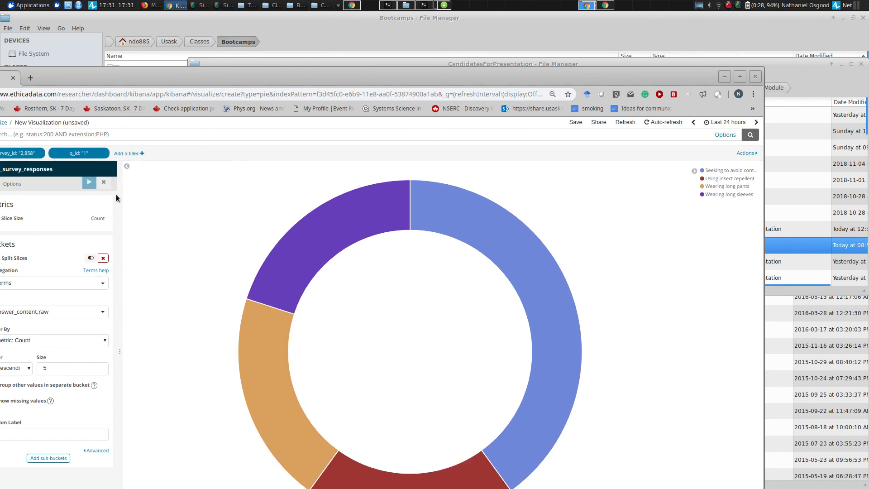
- Reposition and widen the browser window to examine the filtered pie chart's slices and legend entries
left_click_drag(411, 71, 249, 76)
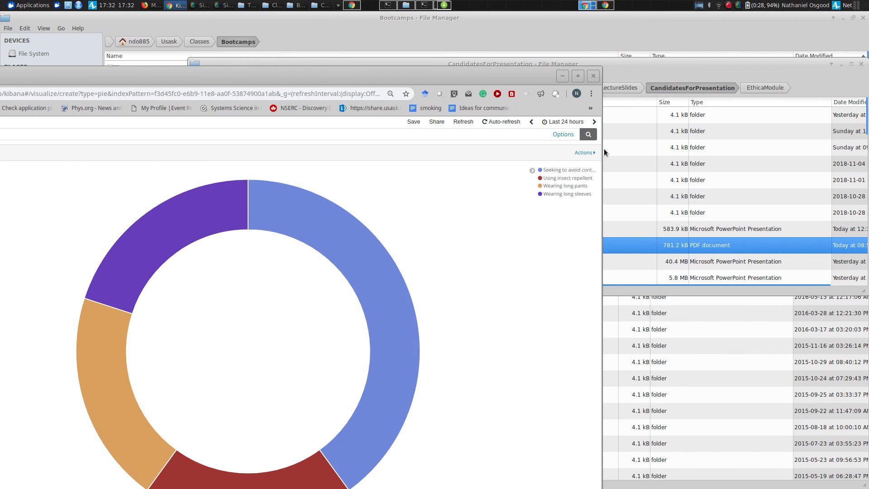
left_click_drag(603, 147, 674, 146)
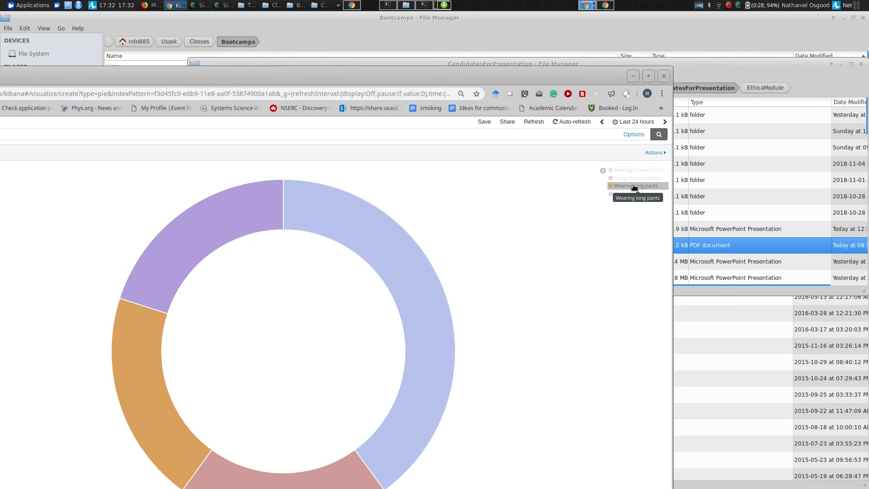
left_click_drag(623, 186, 217, 54)
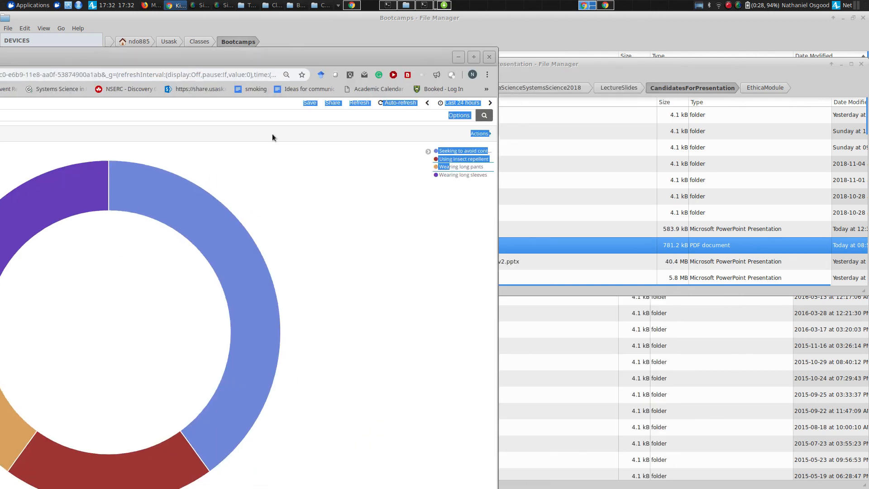
left_click(330, 263)
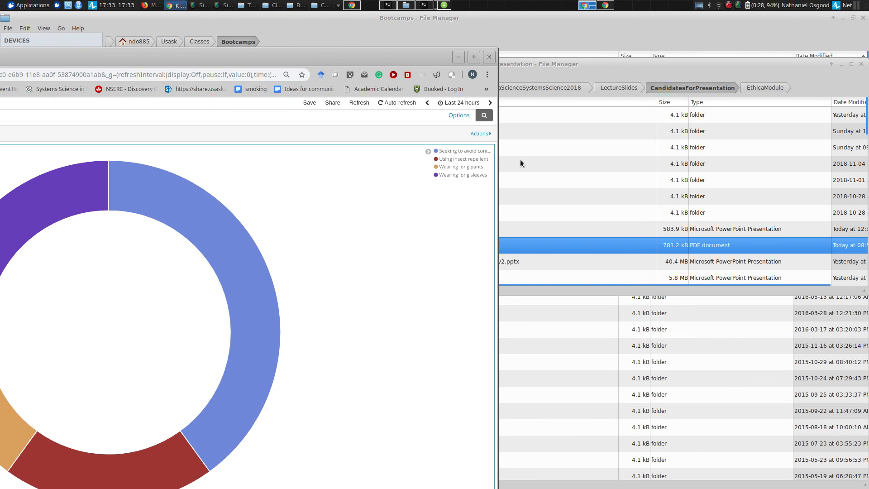
left_click(727, 6)
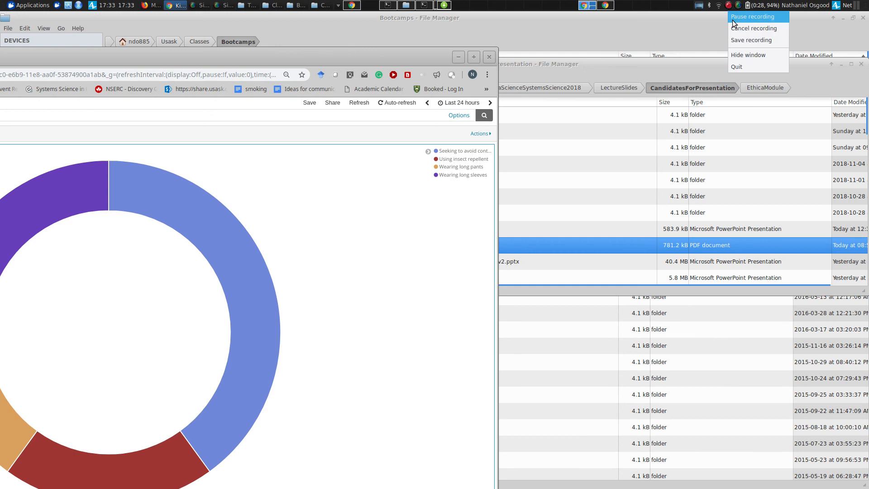